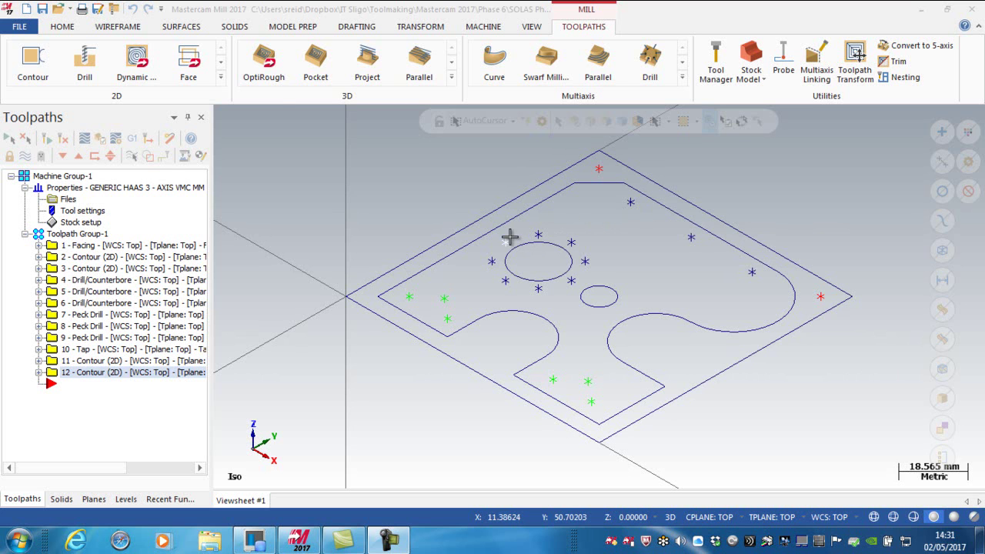
Start a new Pocket toolpath from the expanded 2D toolpath gallery
left_click(220, 80)
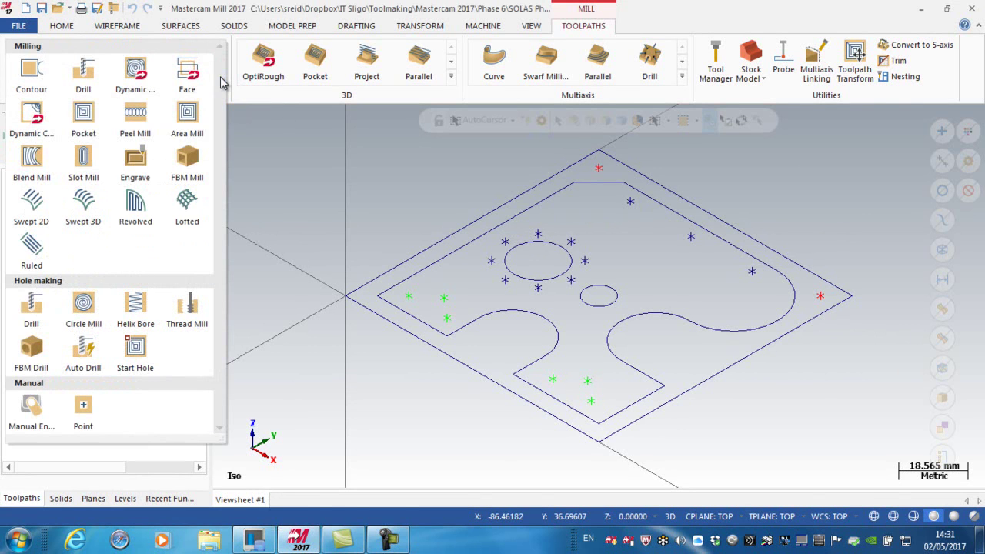
left_click(83, 117)
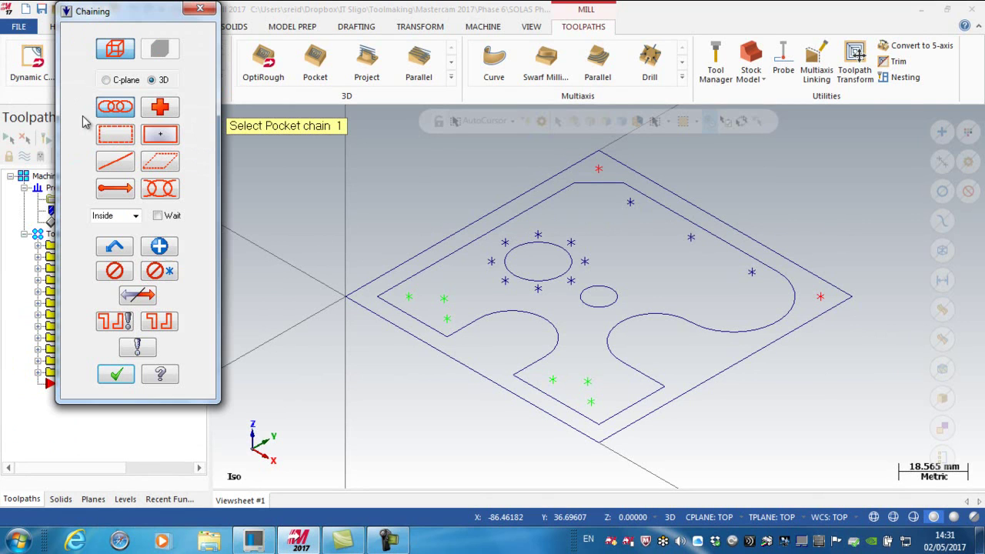
In C-plane wireframe chaining, view the part from Top (WCS) and chain the large circle
left_click(108, 80)
left_click(116, 48)
right_click(408, 190)
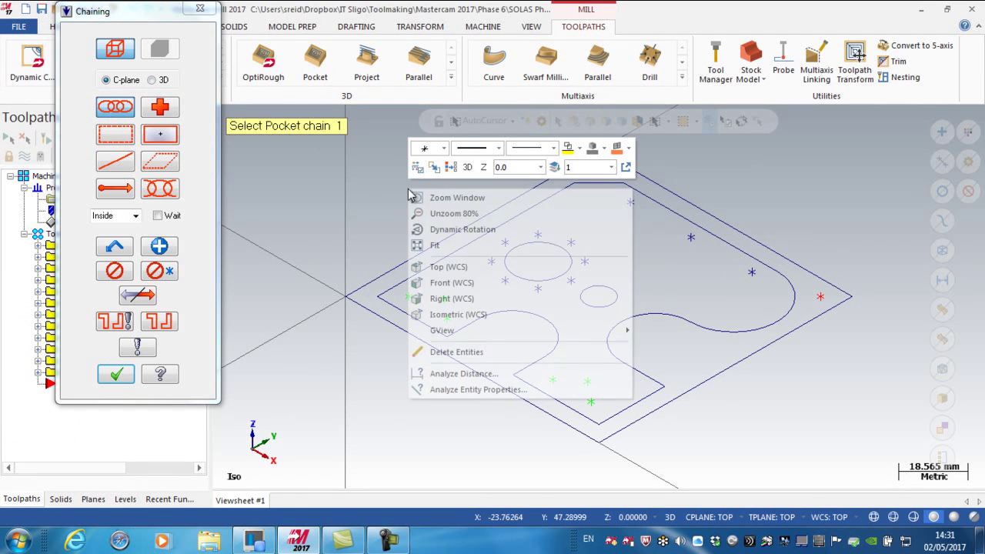
left_click(444, 268)
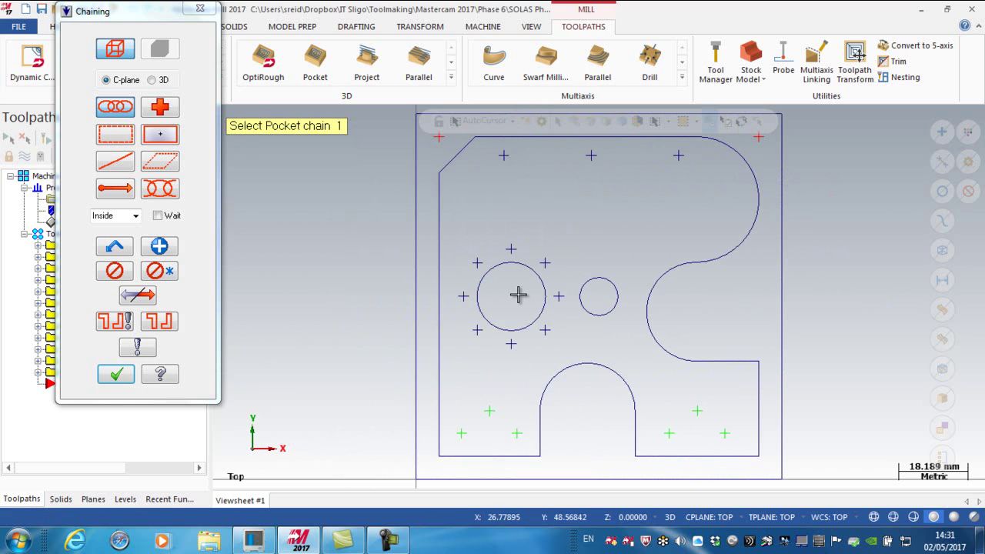
scroll(523, 289, "up", 3)
scroll(512, 300, "up", 1)
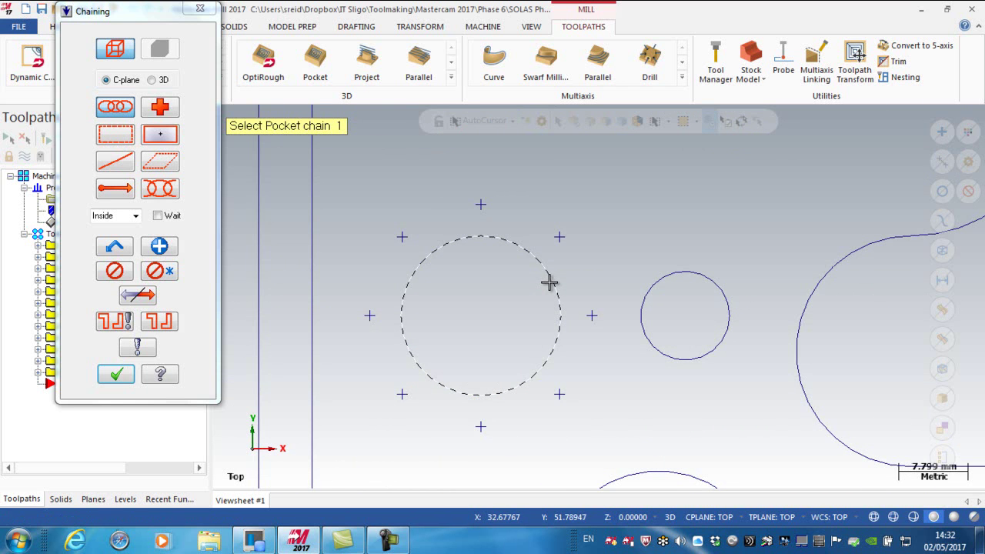
left_click(552, 281)
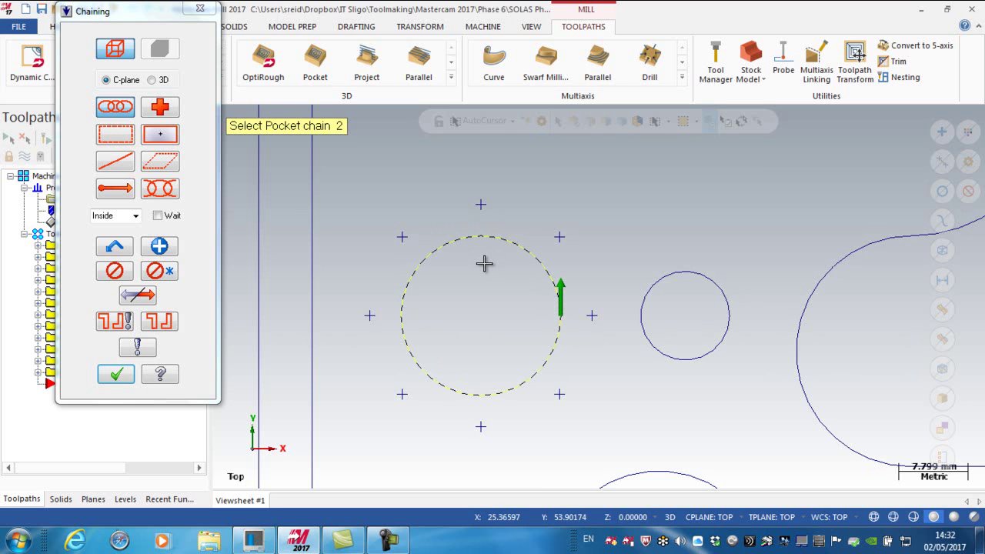
Assign the FLAT END MILL - 8 to the pocket with the comment 'Rough 18mm D'
left_click(117, 375)
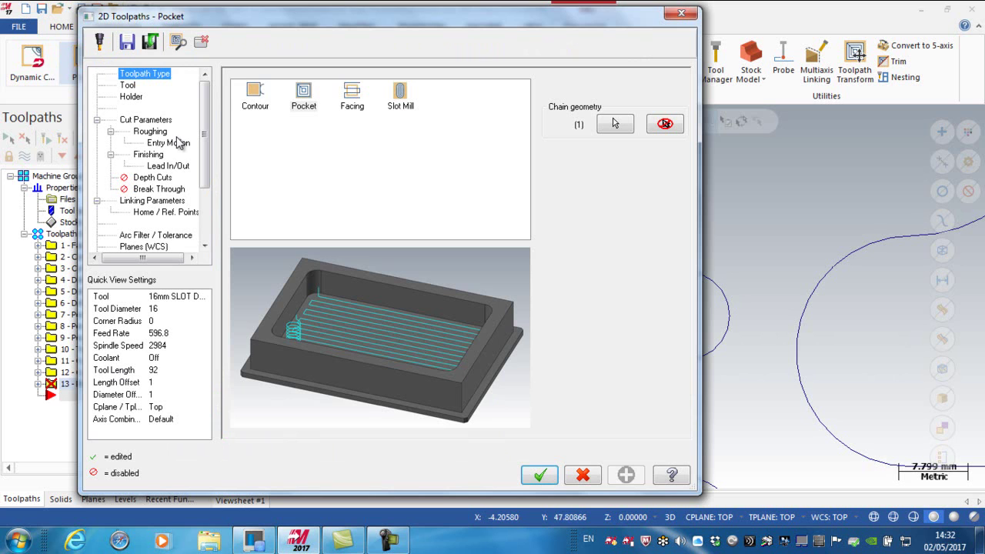
left_click(128, 86)
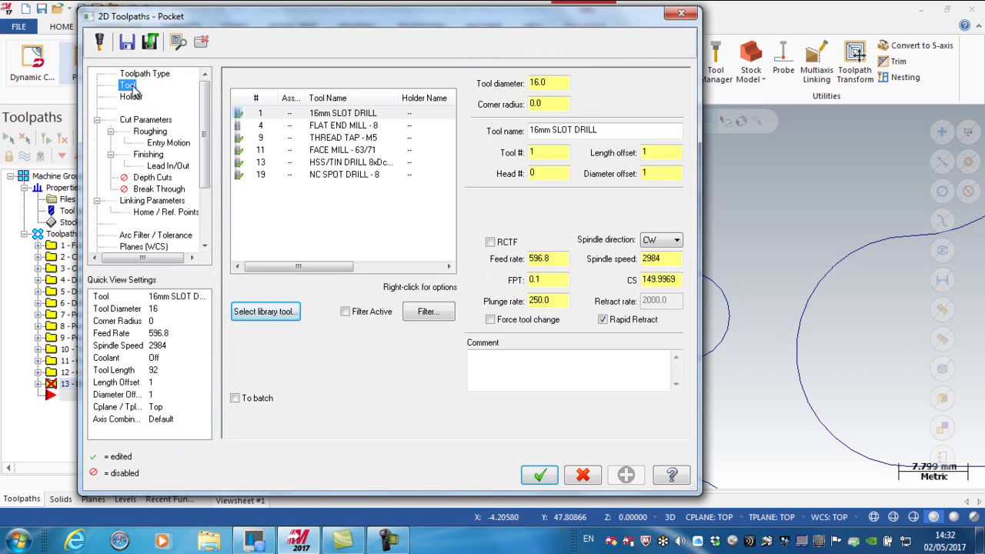
left_click(331, 126)
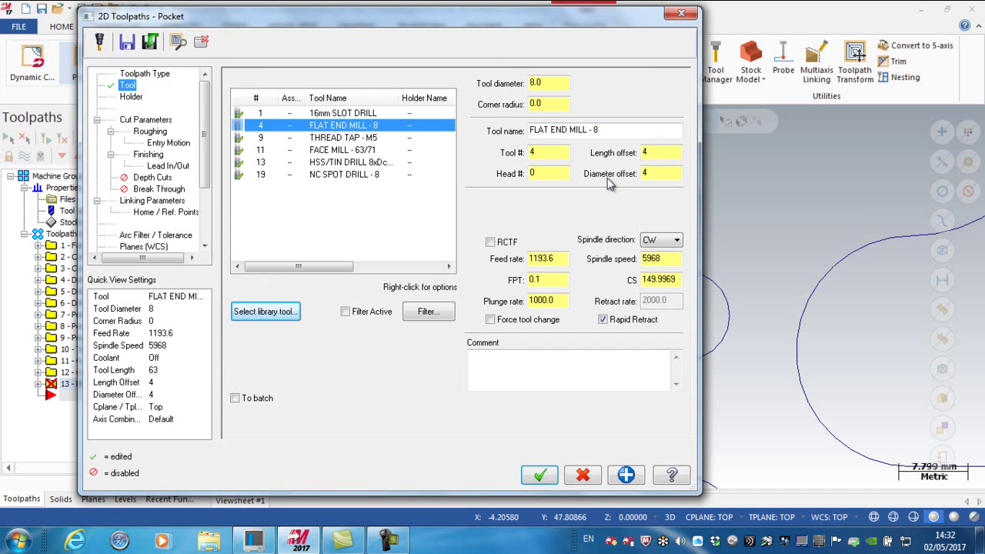
left_click(483, 356)
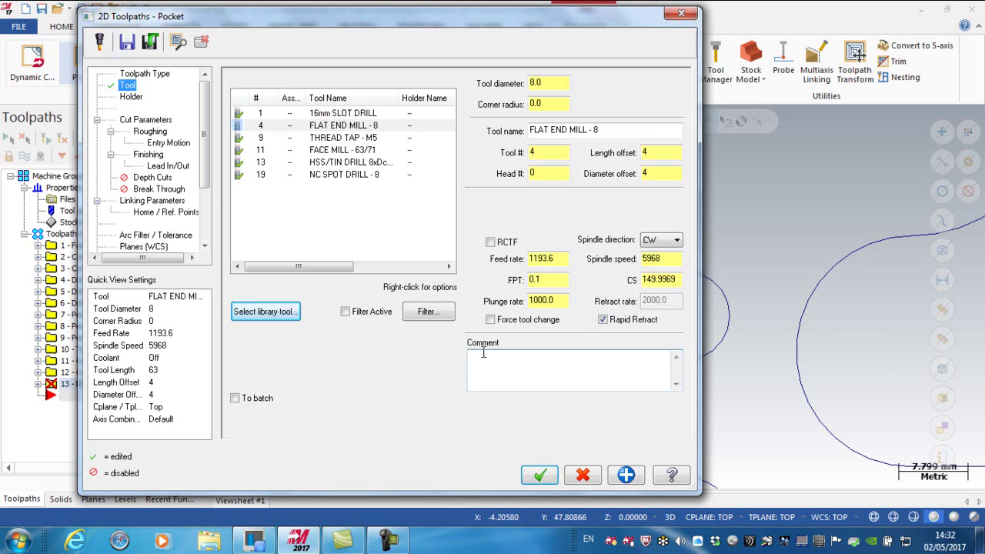
type("Rou")
type("gh 18mm Dia")
Keep the Standard pocket type with 0.5 stock on walls and 0 on floors
left_click(149, 122)
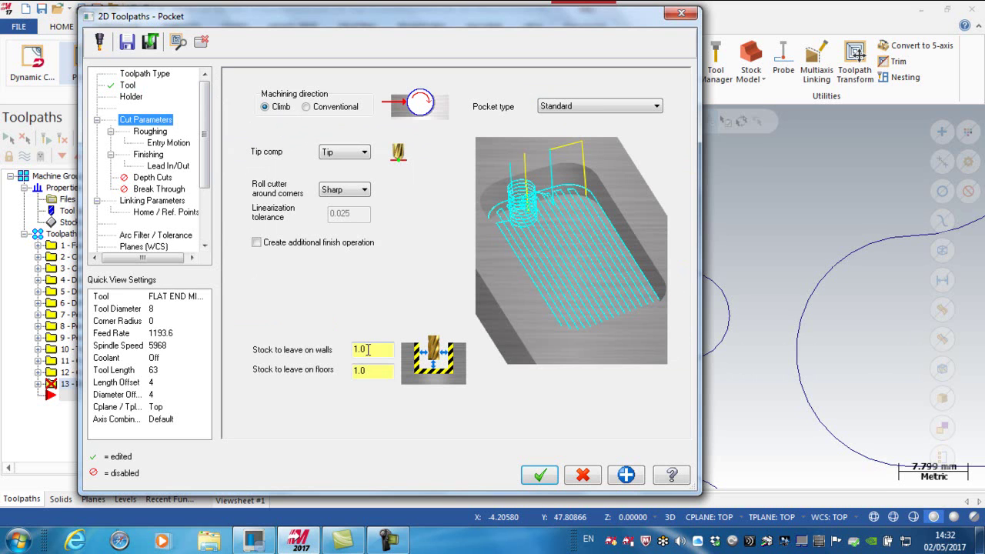
left_click(568, 110)
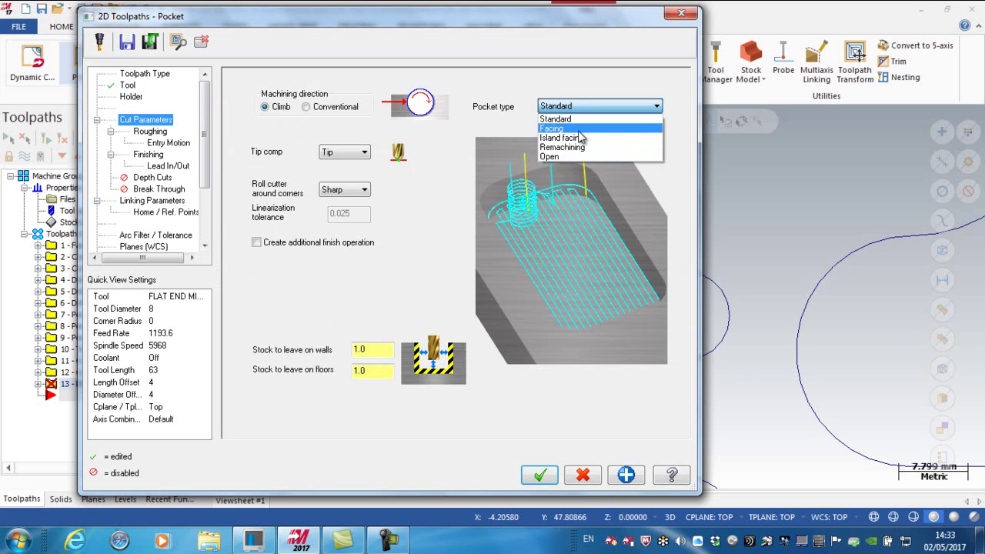
left_click(578, 120)
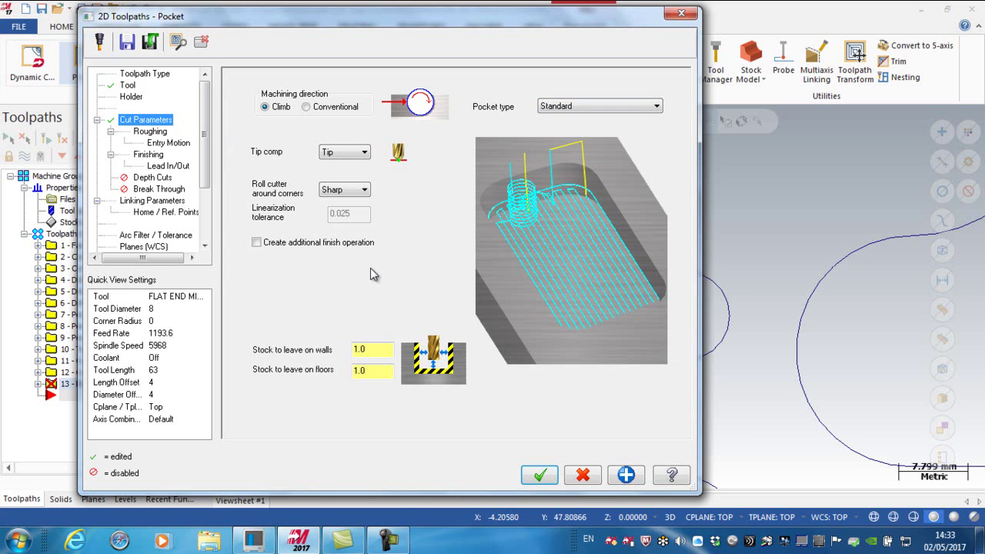
left_click_drag(373, 350, 349, 347)
left_click(374, 370)
double_click(370, 371)
type("0")
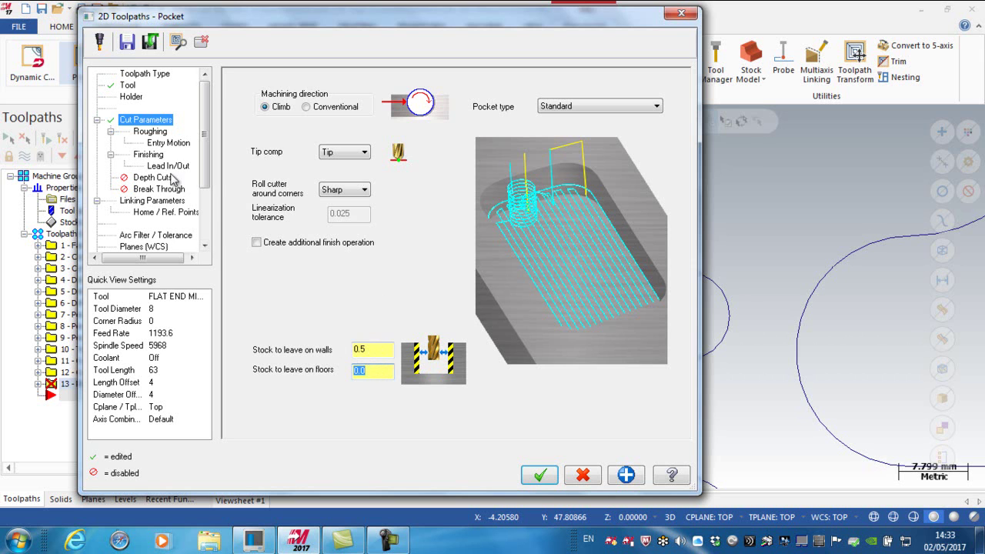
Set roughing to Parallel Spiral with a 1.0 stepover distance
left_click(147, 132)
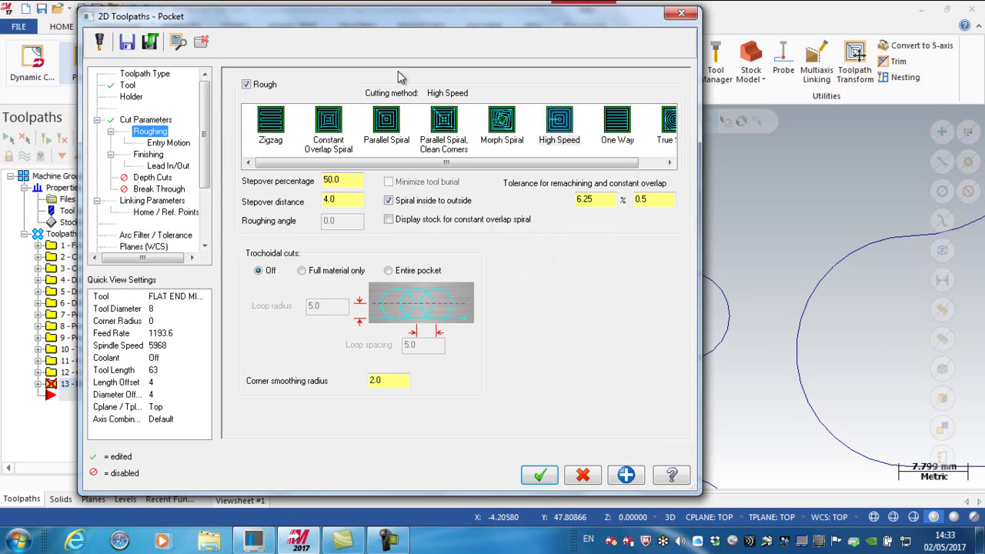
left_click_drag(292, 168, 282, 169)
left_click(388, 117)
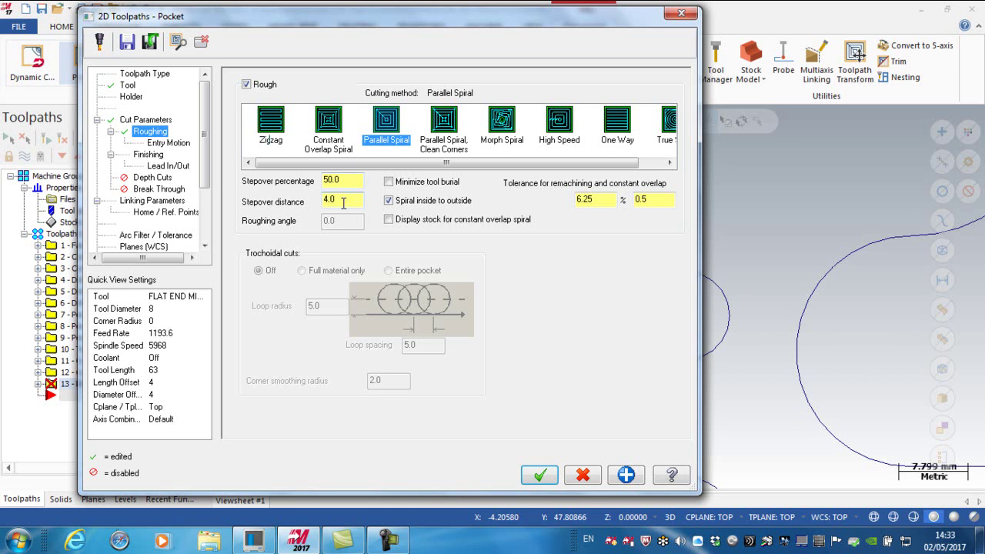
left_click_drag(350, 199, 331, 199)
type("1")
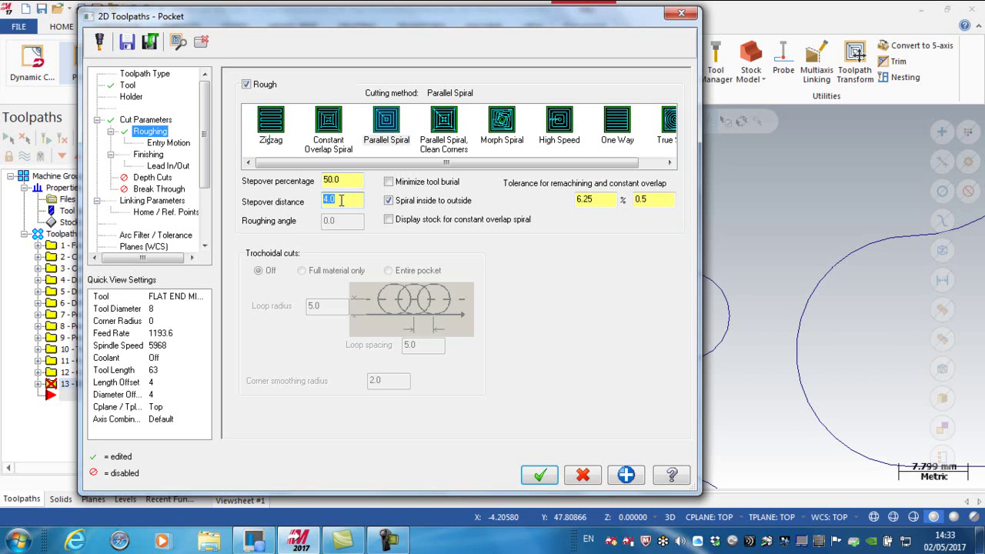
key("Return")
Confirm the Helix entry motion and set the tool's plunge rate to 300
left_click(175, 145)
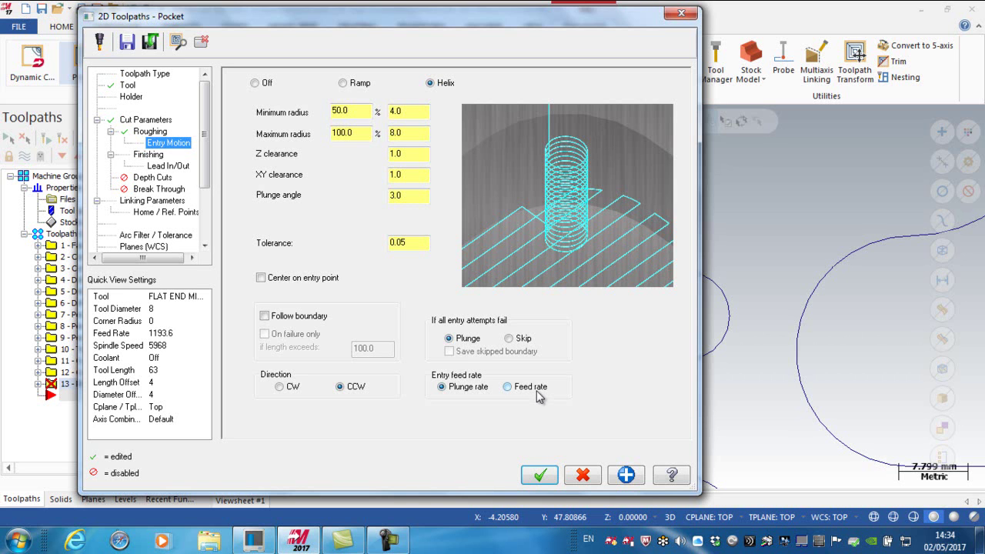
left_click(128, 86)
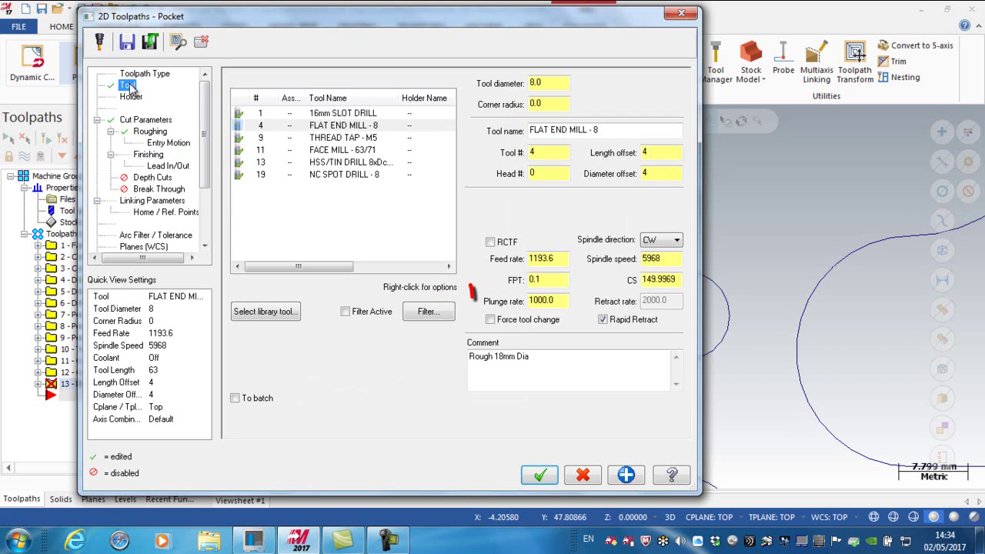
double_click(559, 301)
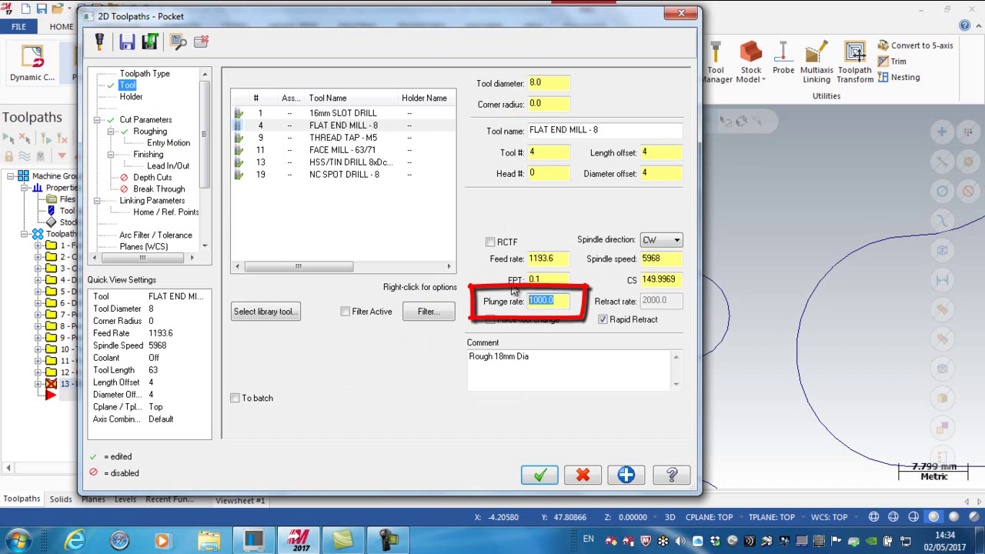
type("300")
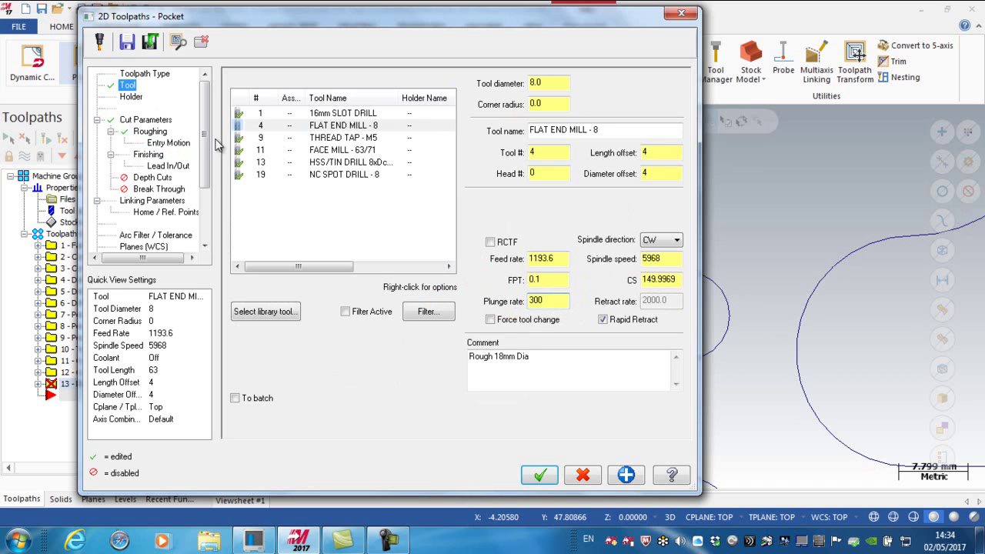
left_click(183, 144)
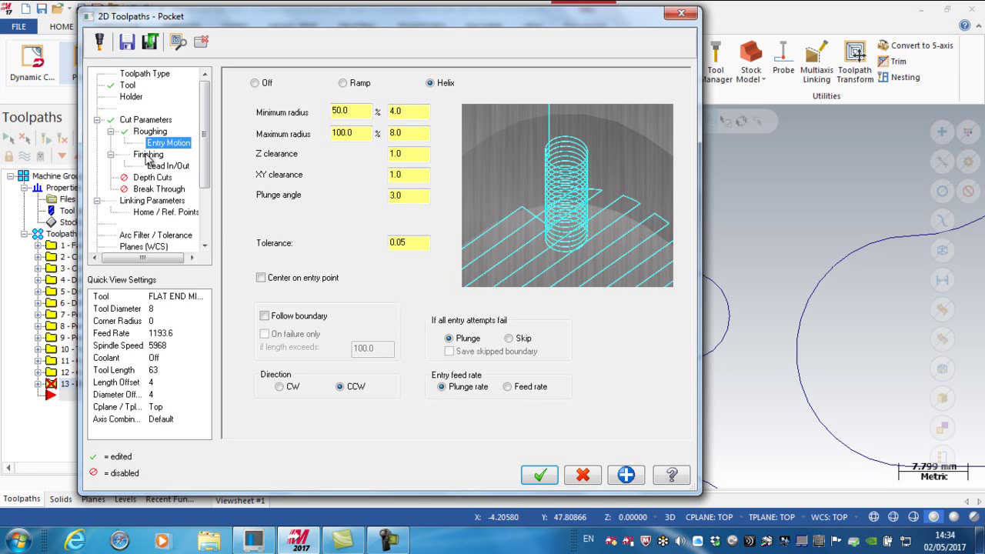
Turn off the finishing pass and make retract, feed plane and depth absolute
left_click(146, 154)
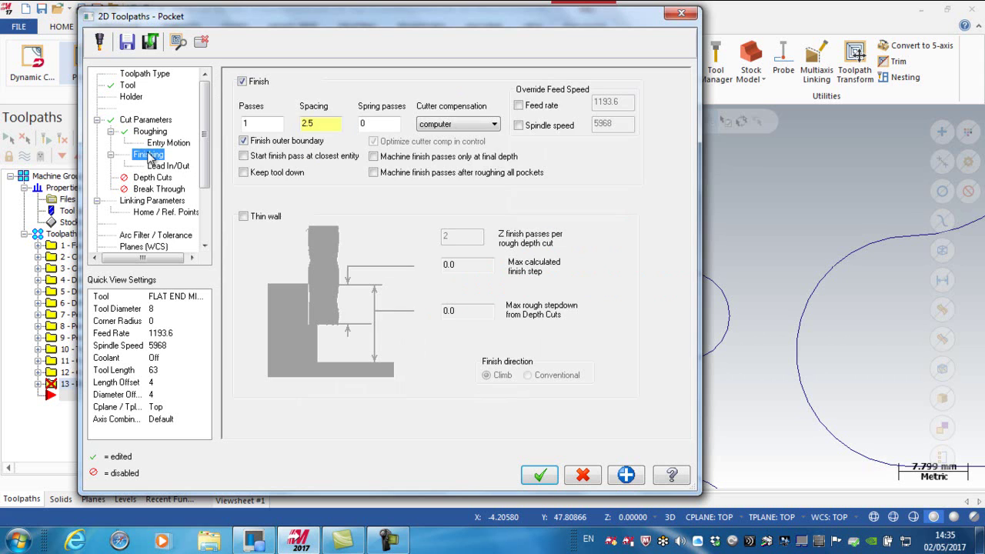
left_click(242, 82)
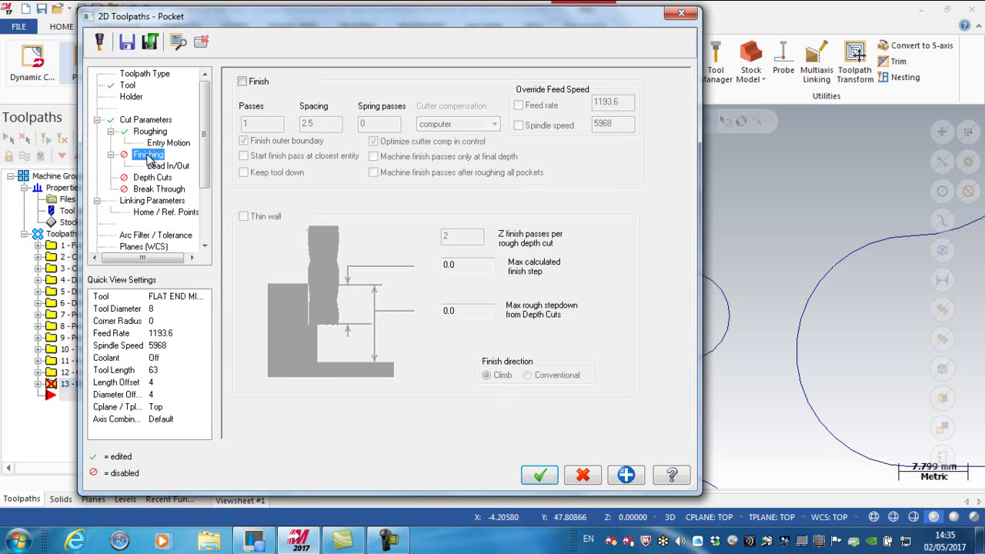
left_click(166, 202)
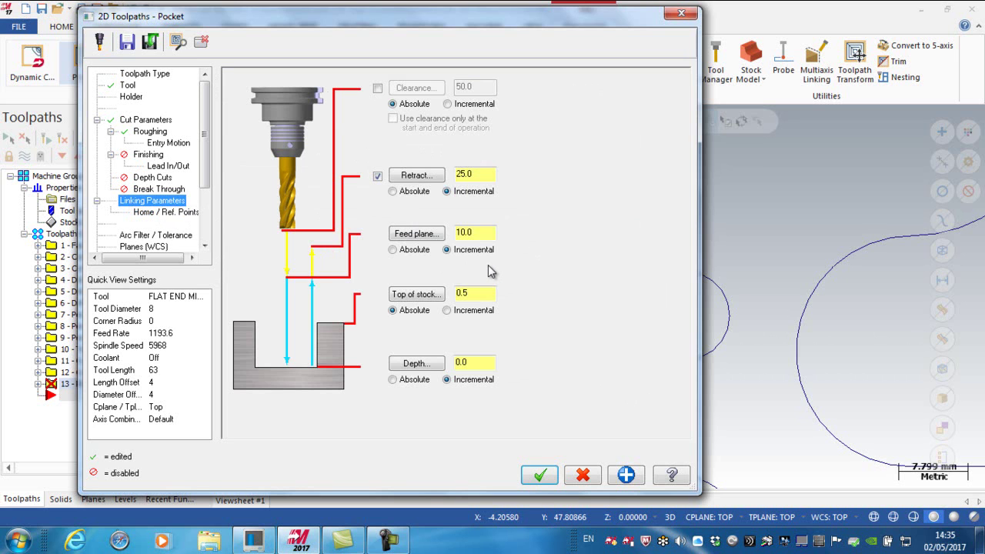
left_click(393, 191)
left_click(393, 249)
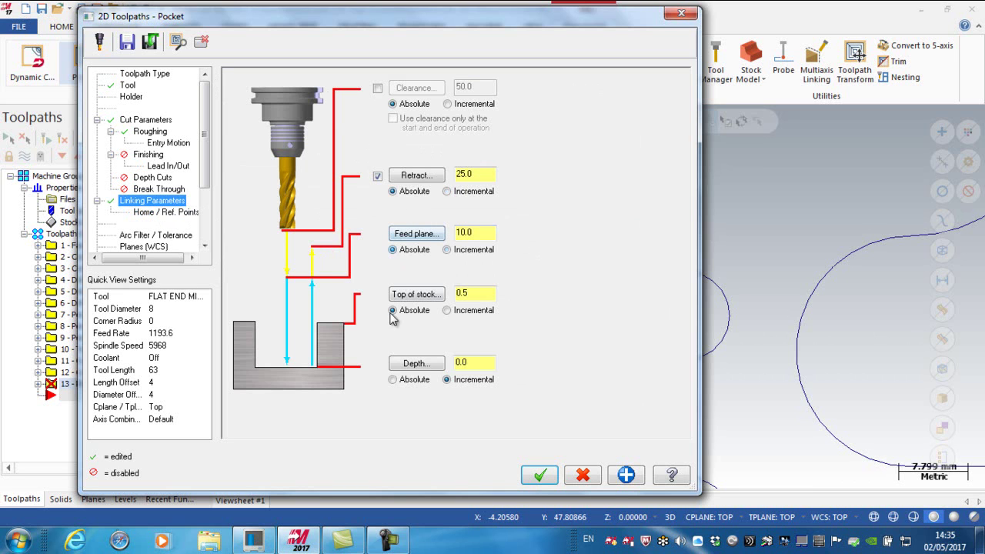
left_click(393, 379)
Set depth to -11, top of stock to 0 and feed plane to 3.0
double_click(452, 361)
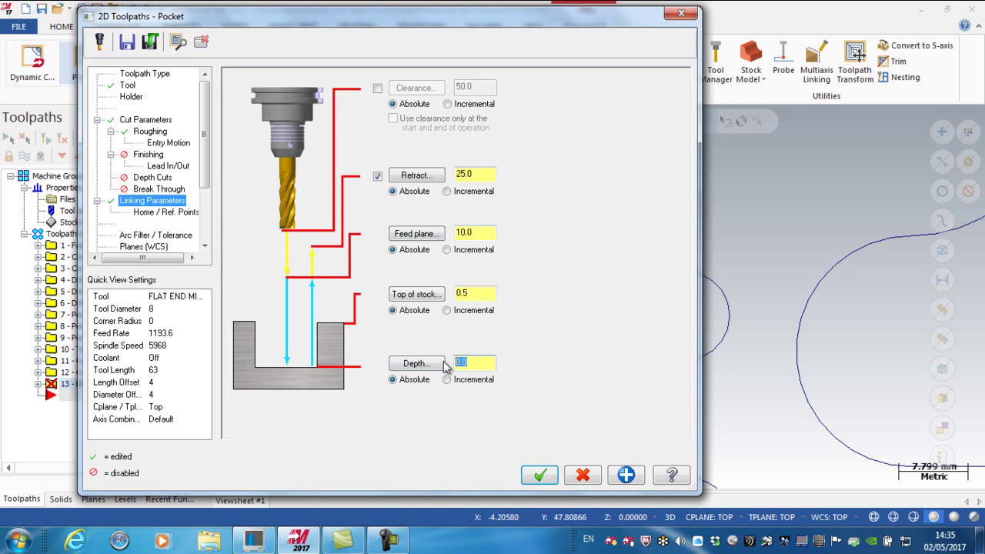
key("BackSpace")
type("-11")
double_click(473, 293)
type("0")
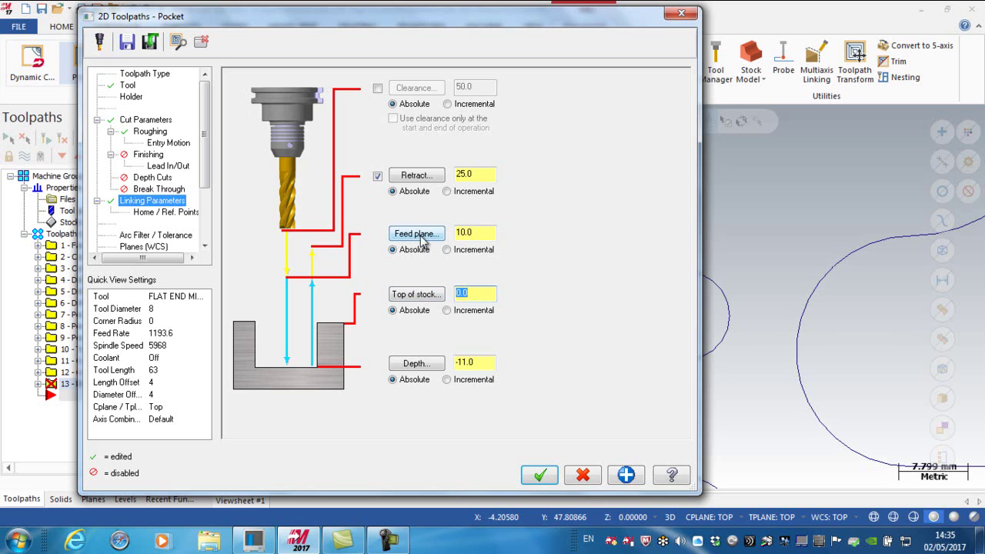
double_click(477, 233)
type("3.0")
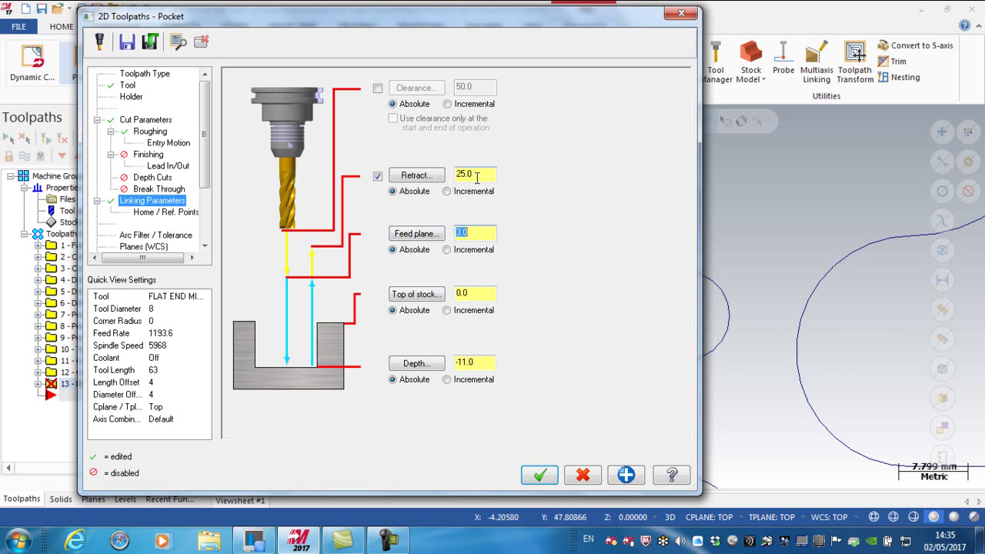
Accept the pocket, view the part in Isometric (WCS) and expand operation 13
left_click(540, 474)
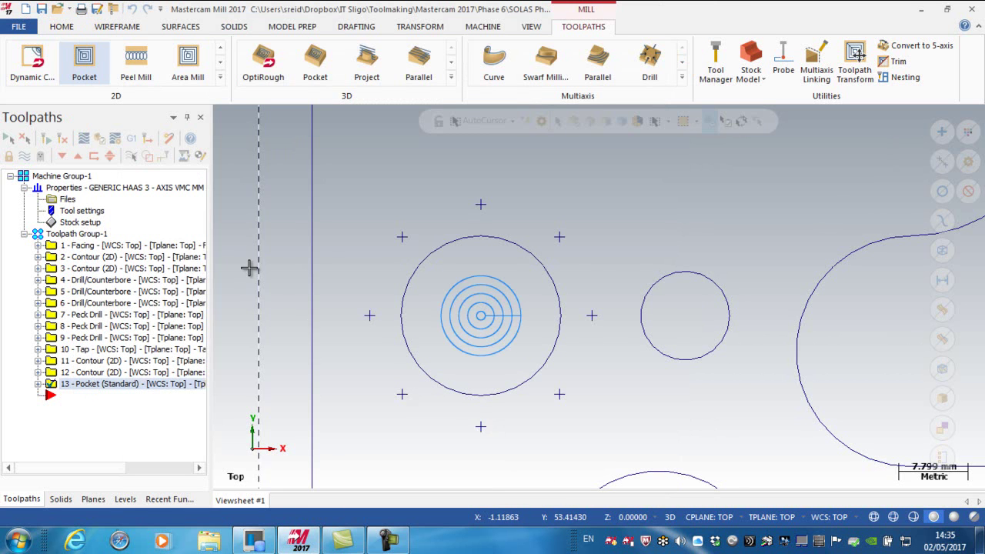
right_click(362, 248)
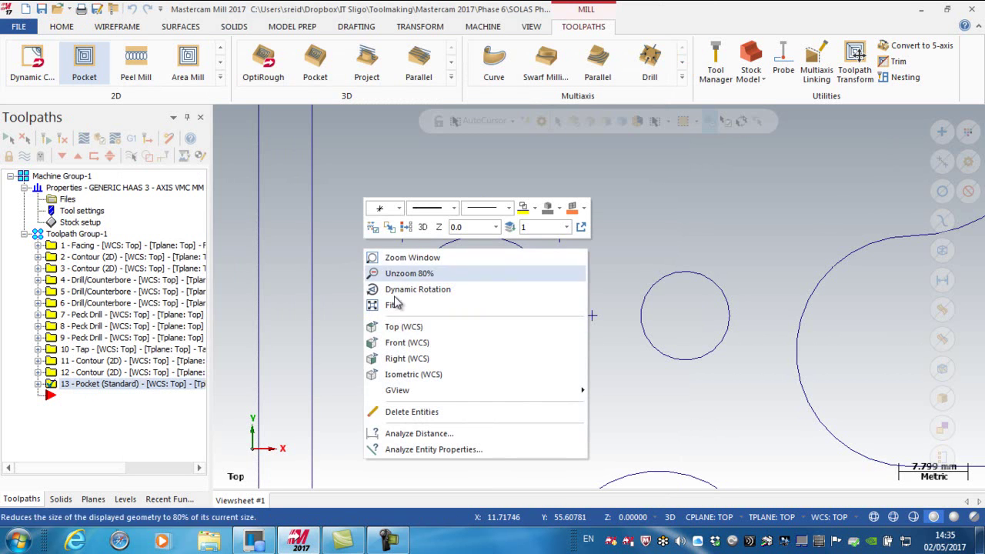
left_click(408, 375)
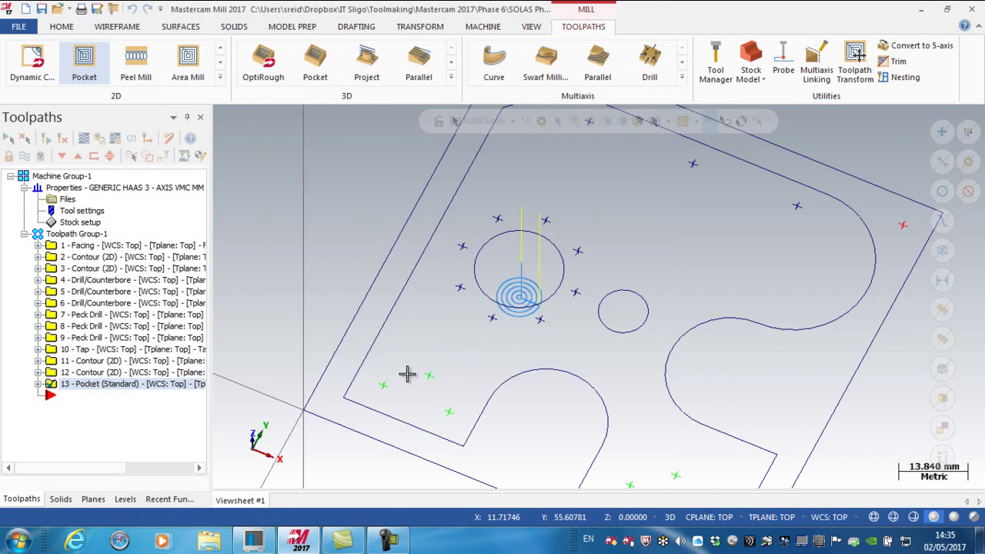
scroll(644, 289, "up", 1)
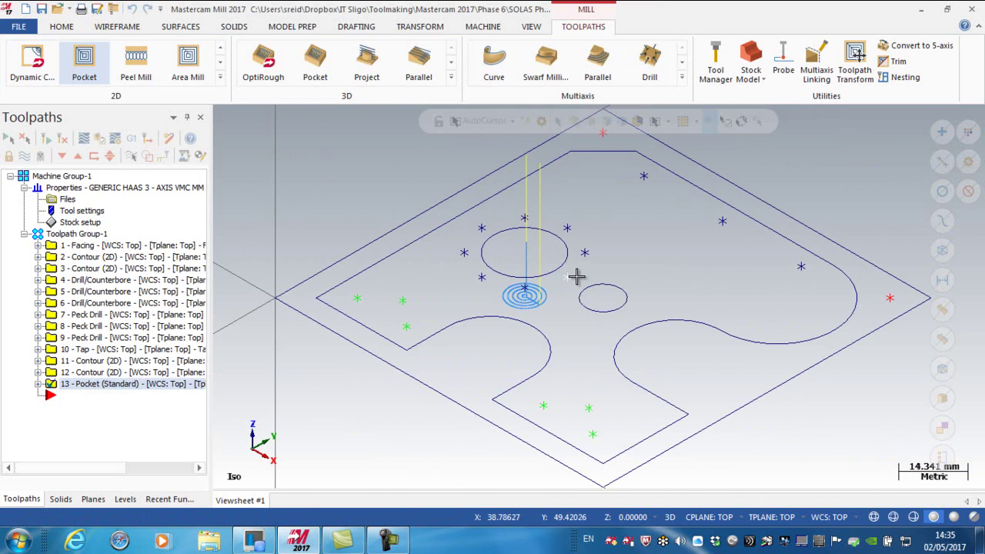
scroll(637, 279, "up", 2)
scroll(573, 264, "up", 1)
scroll(573, 264, "down", 1)
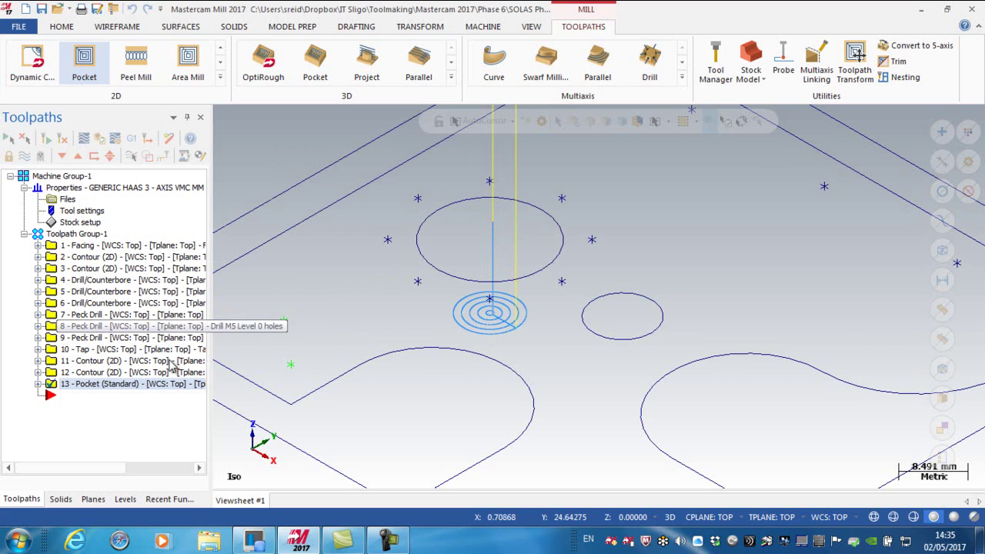
left_click(38, 383)
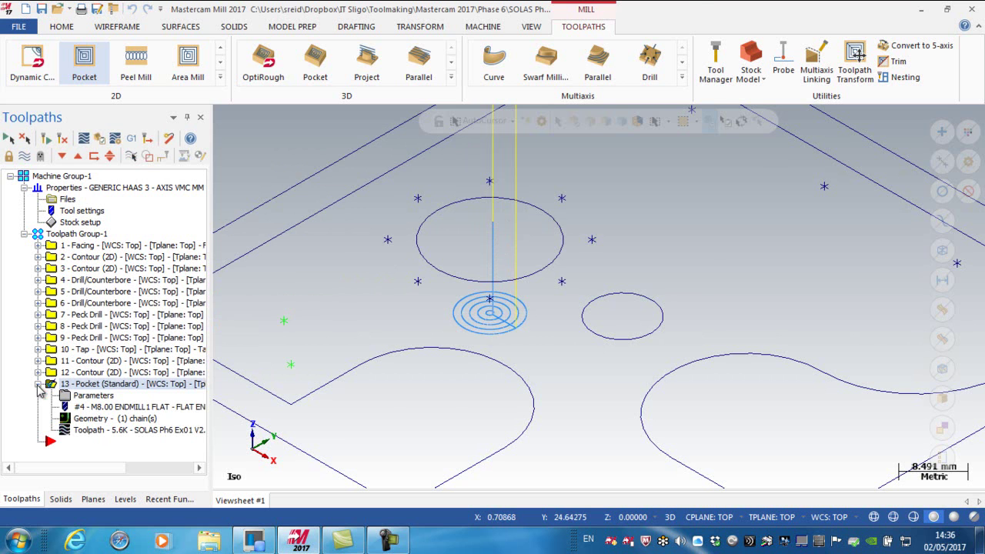
Change operation 13's helix minimum radius from 4.0 to 3.0 and regenerate
left_click(78, 396)
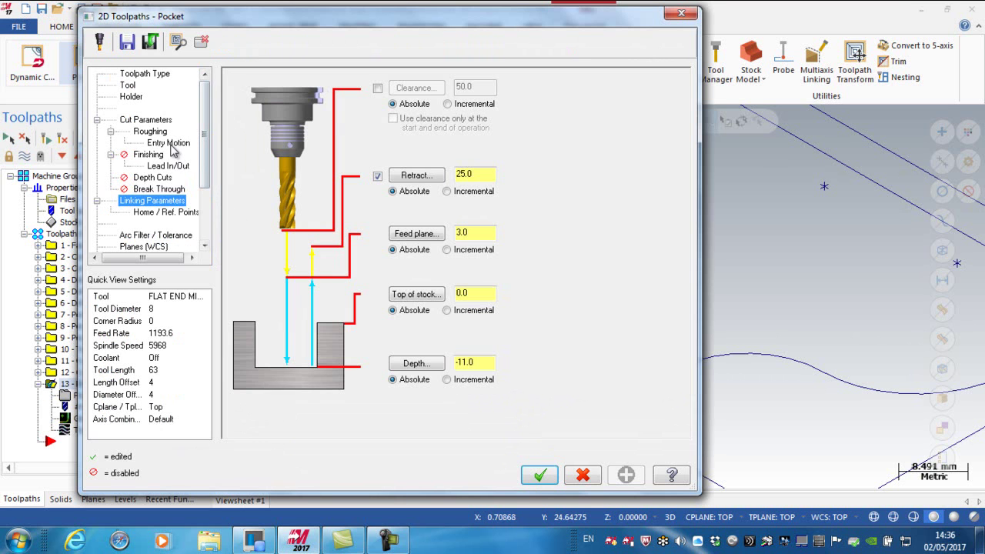
left_click(170, 144)
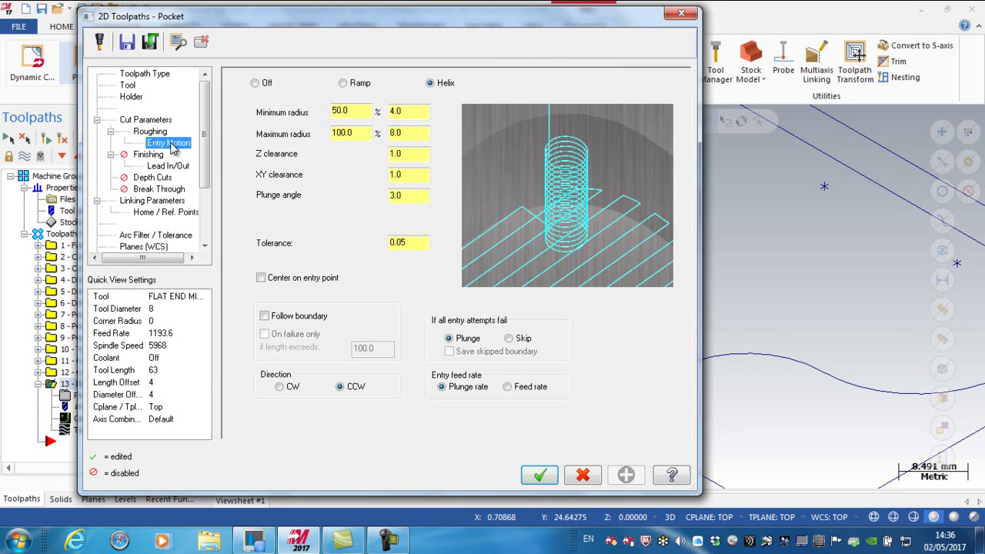
left_click(395, 110)
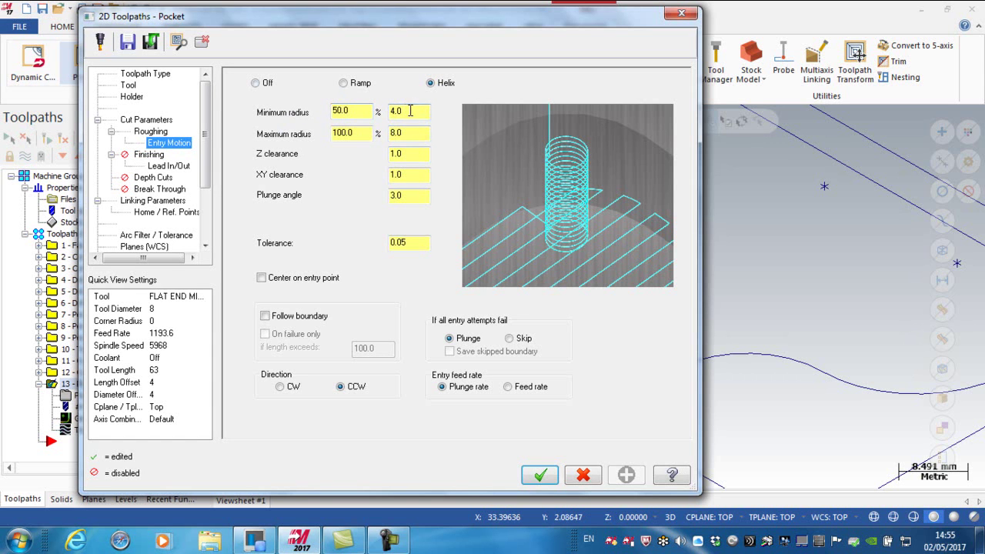
left_click_drag(413, 112, 382, 112)
type("3")
key("Return")
left_click(539, 475)
scroll(567, 362, "up", 3)
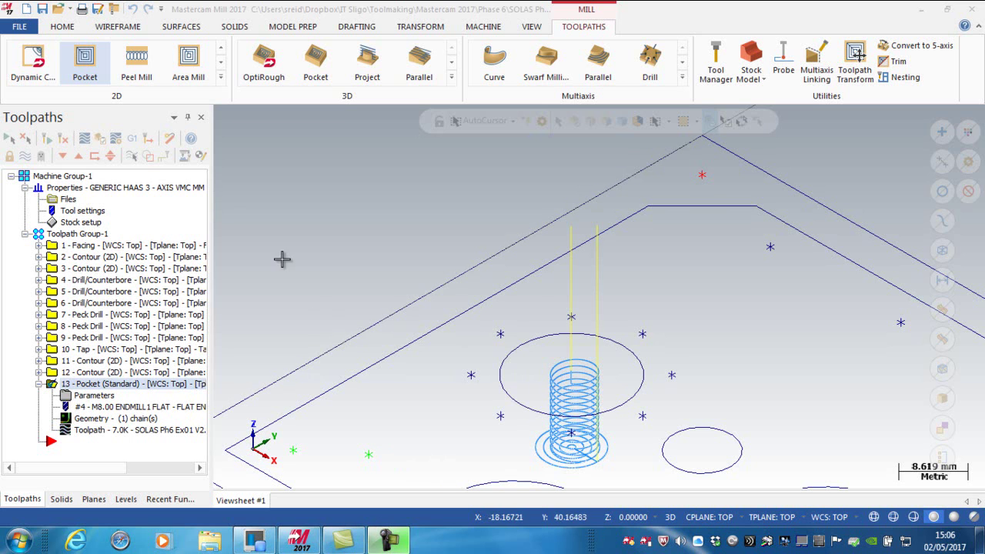
Play the pocket toolpath in Mastercam Simulator to watch the helical entry cut
left_click(99, 138)
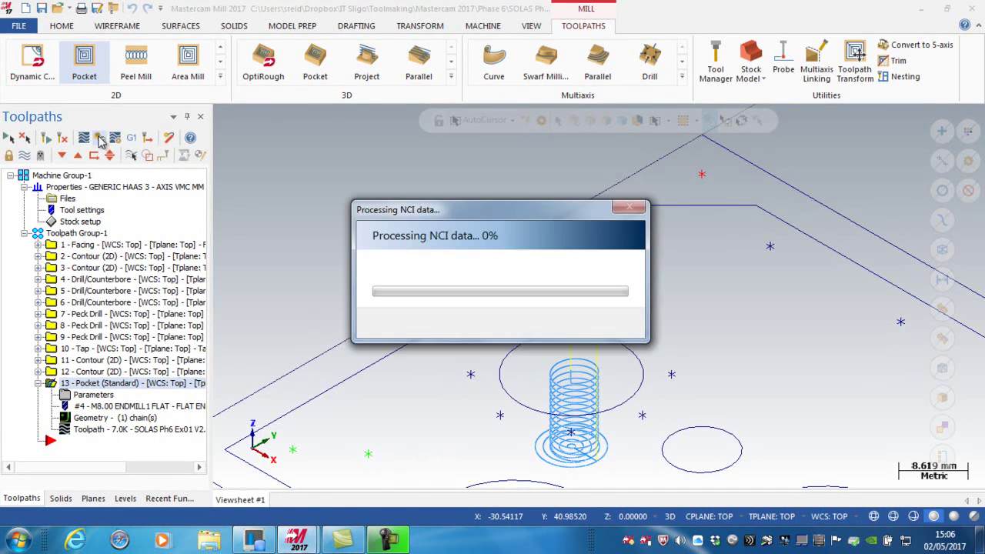
left_click(406, 481)
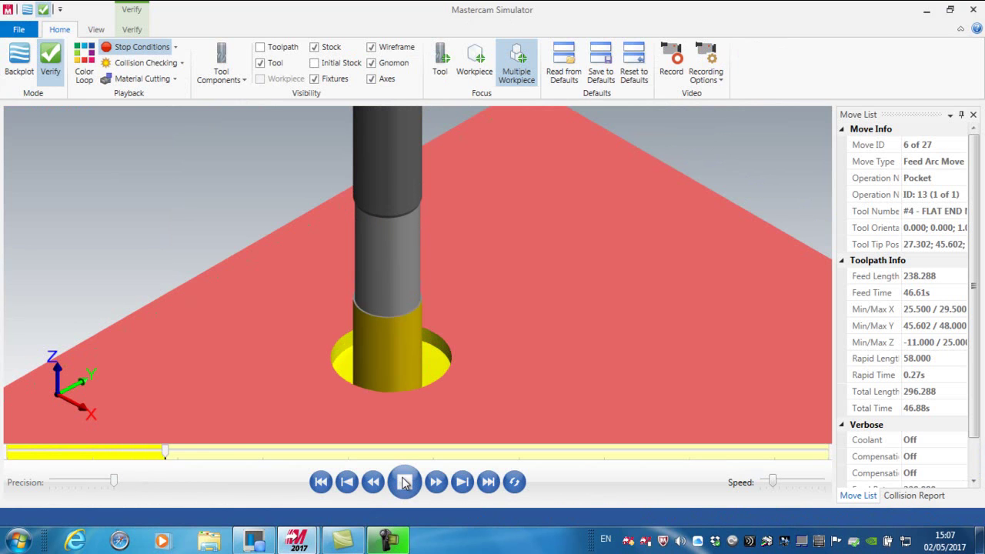
left_click(401, 489)
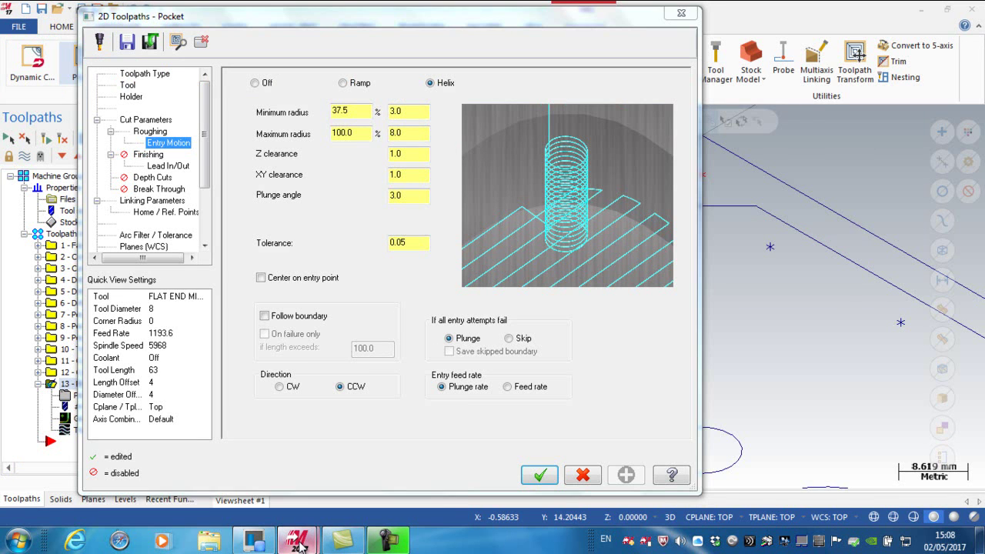
mouse_move(342, 540)
left_click(362, 454)
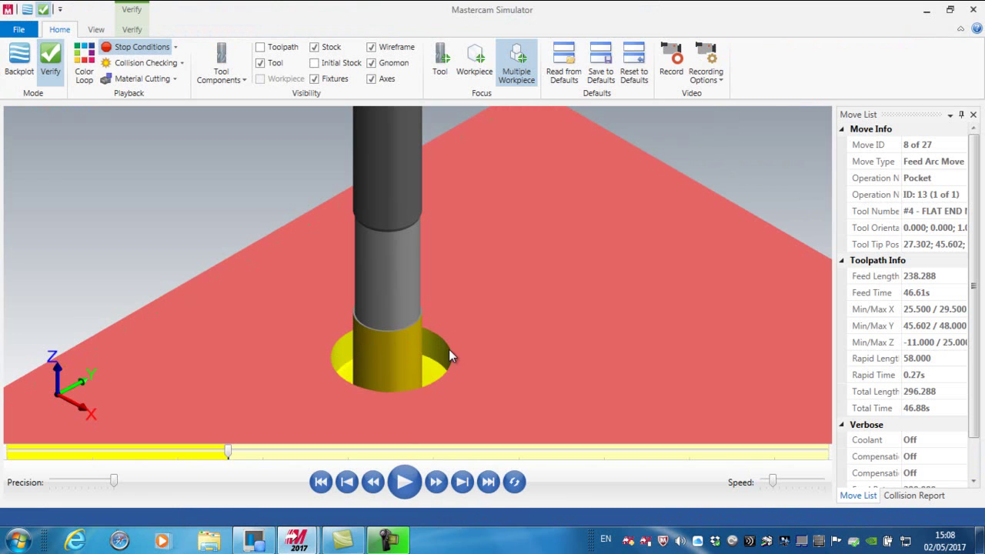
left_click(402, 484)
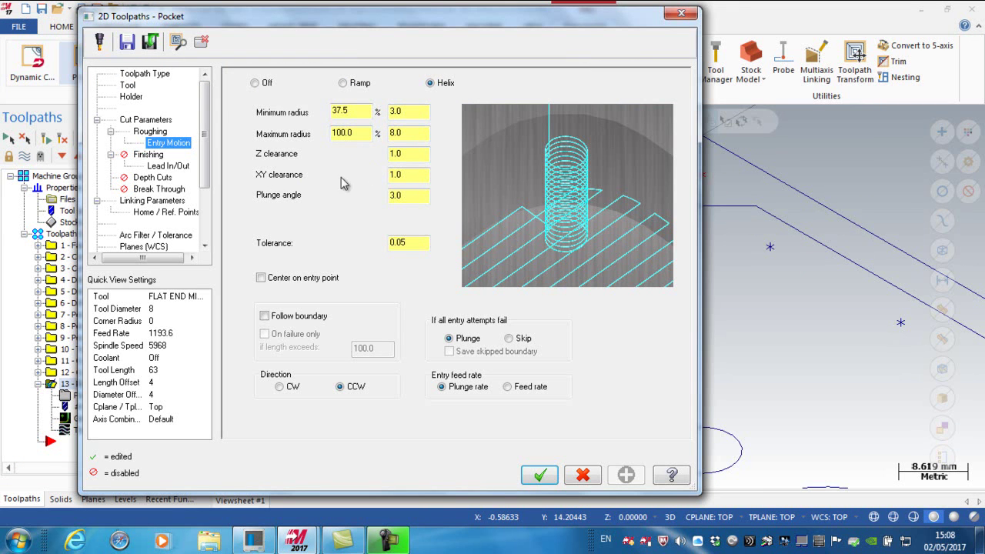
Switch the helix entry feed from plunge rate to feed rate and accept the pocket
left_click(412, 178)
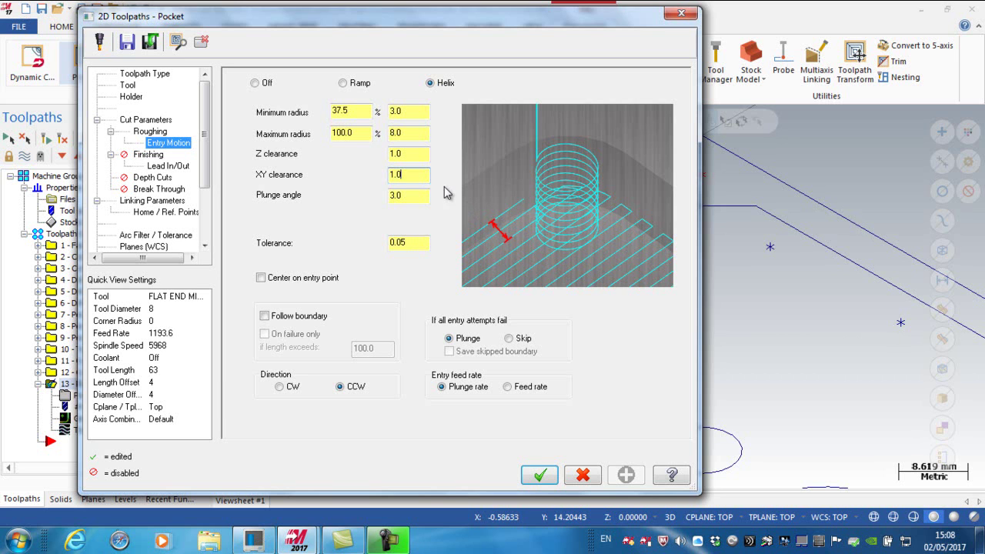
left_click(507, 386)
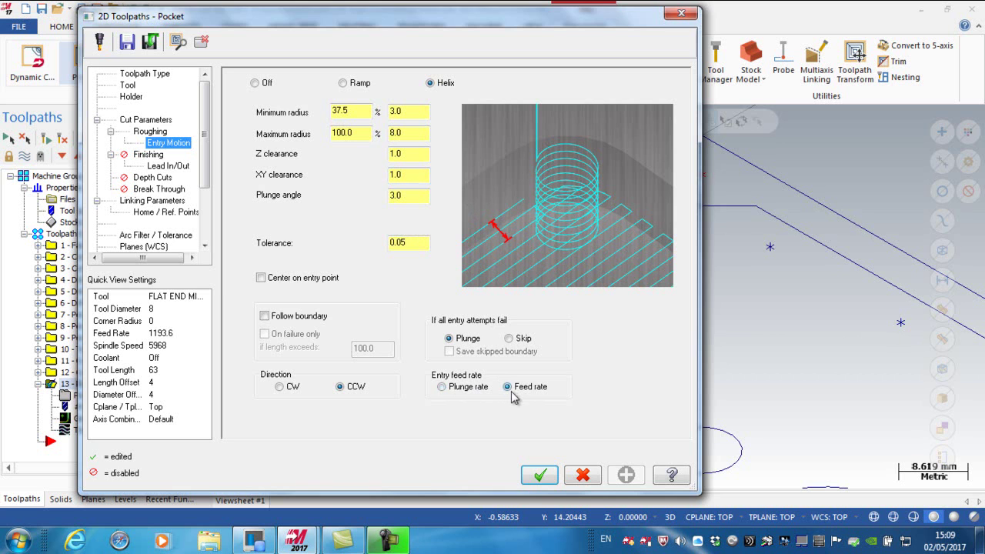
left_click(539, 475)
key("alt+t")
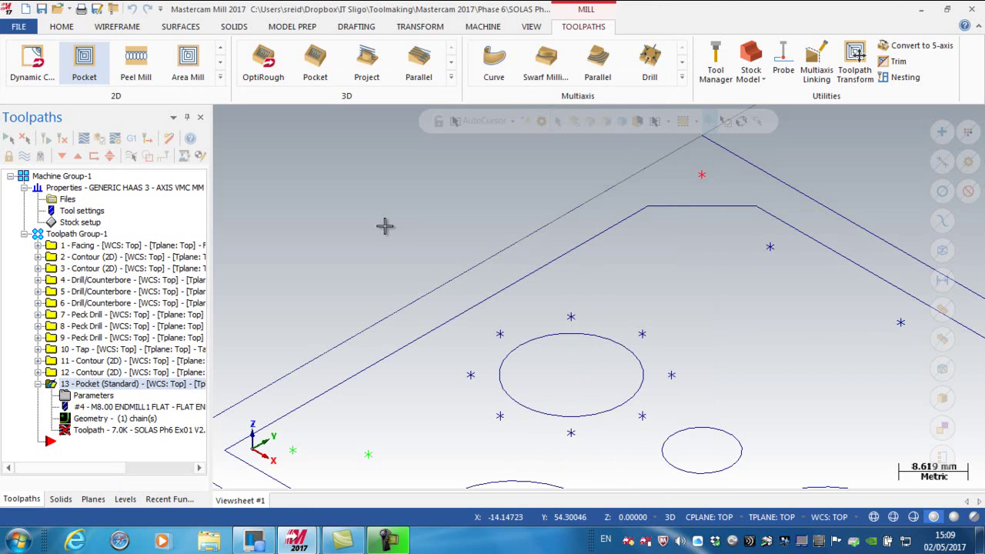
left_click(63, 140)
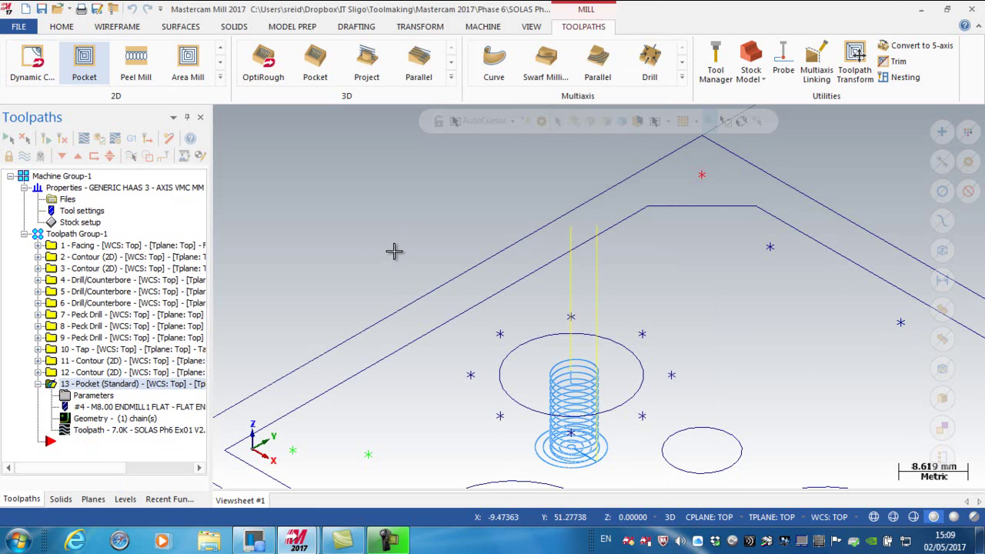
right_click(394, 251)
left_click(436, 344)
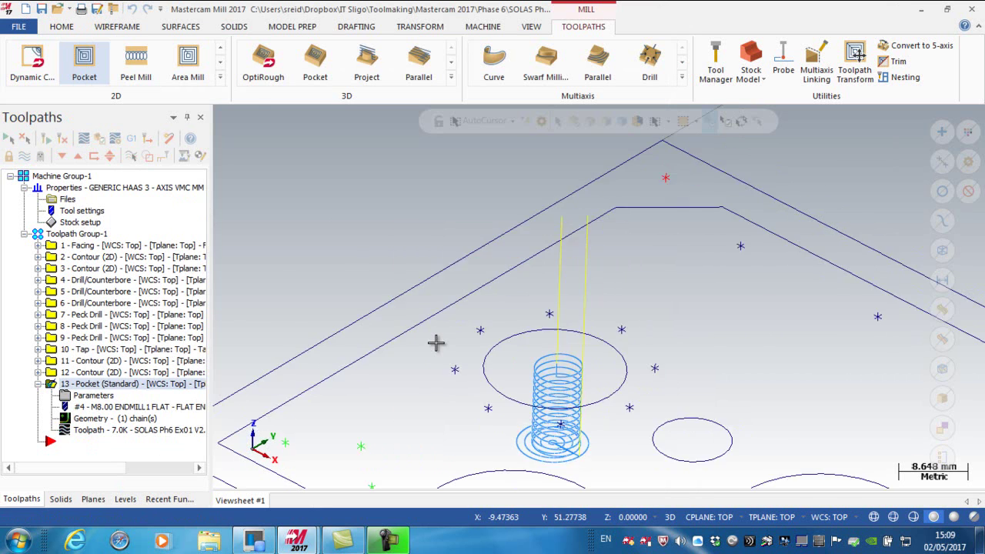
scroll(383, 300, "up", 3)
scroll(382, 301, "up", 1)
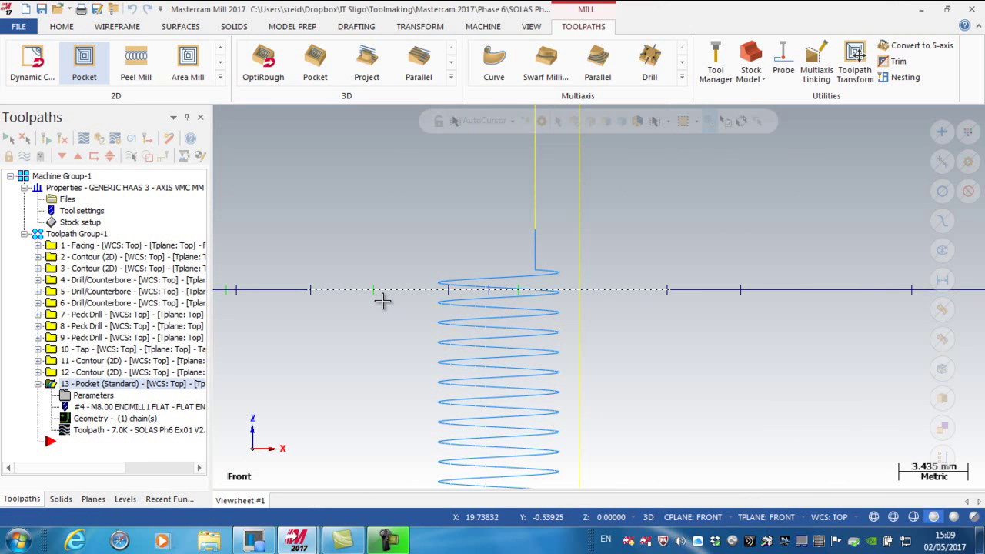
scroll(382, 302, "down", 1)
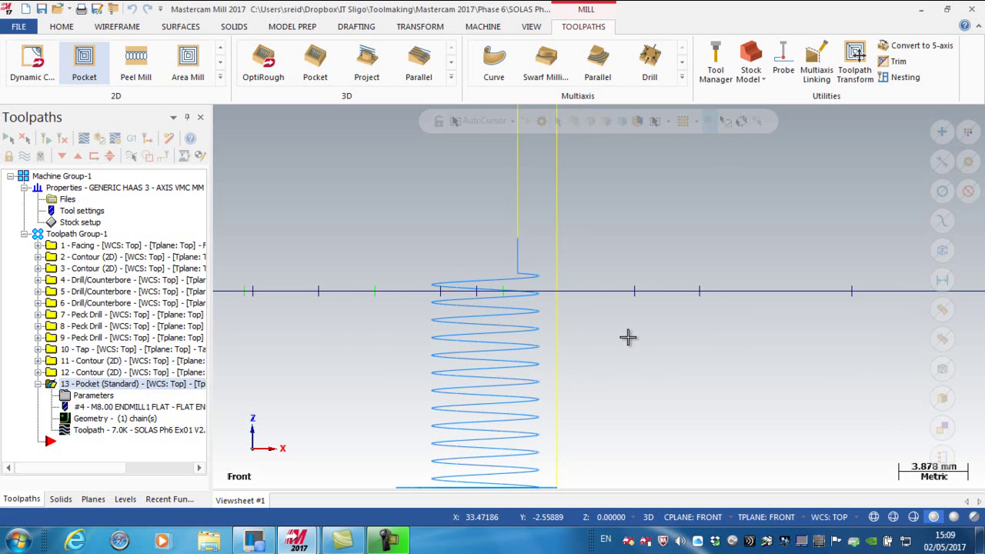
scroll(532, 310, "up", 1)
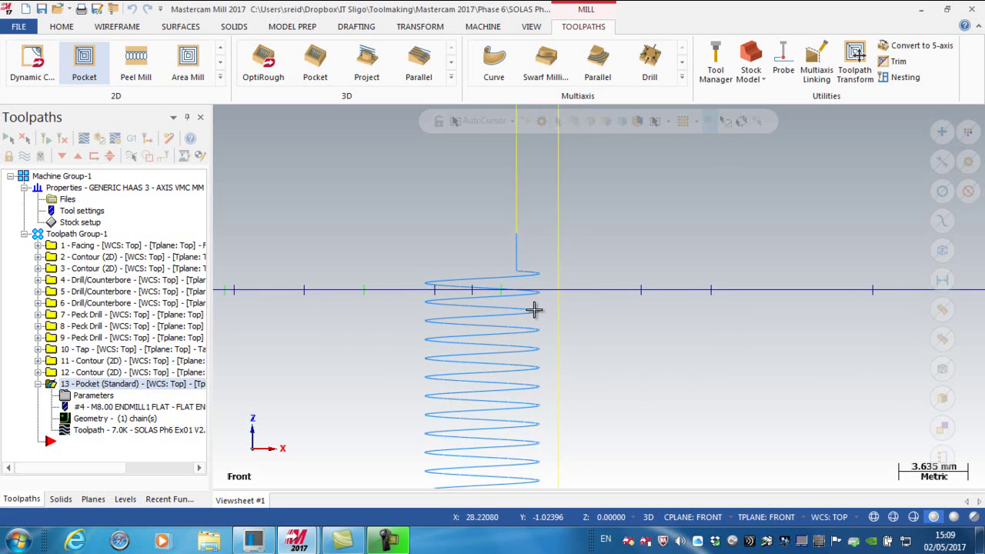
scroll(532, 310, "up", 1)
scroll(530, 306, "up", 2)
scroll(528, 301, "up", 1)
scroll(528, 302, "up", 1)
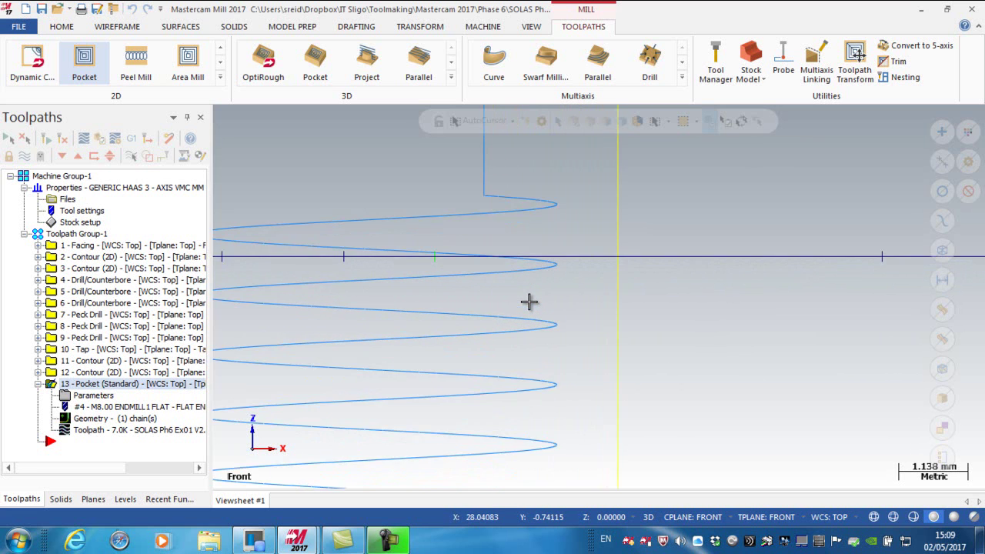
scroll(529, 301, "up", 1)
scroll(529, 302, "up", 1)
scroll(528, 301, "up", 1)
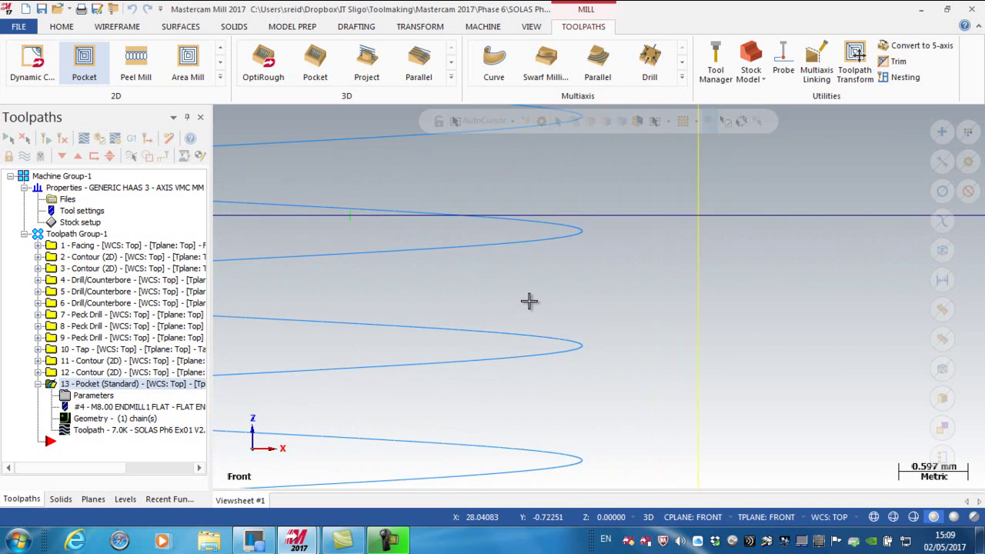
scroll(527, 294, "up", 1)
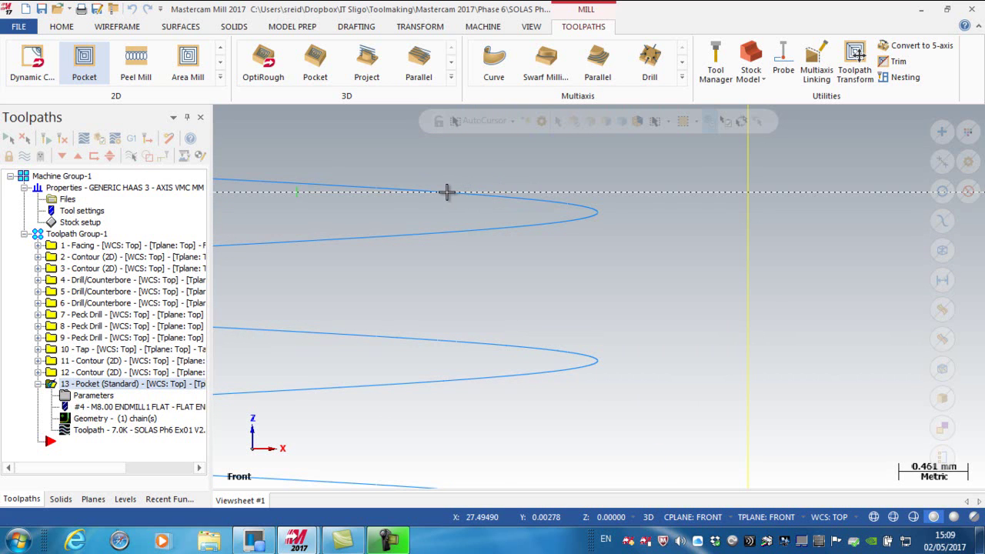
mouse_move(503, 489)
left_mouse_down()
mouse_move(585, 530)
mouse_move(505, 485)
left_mouse_up()
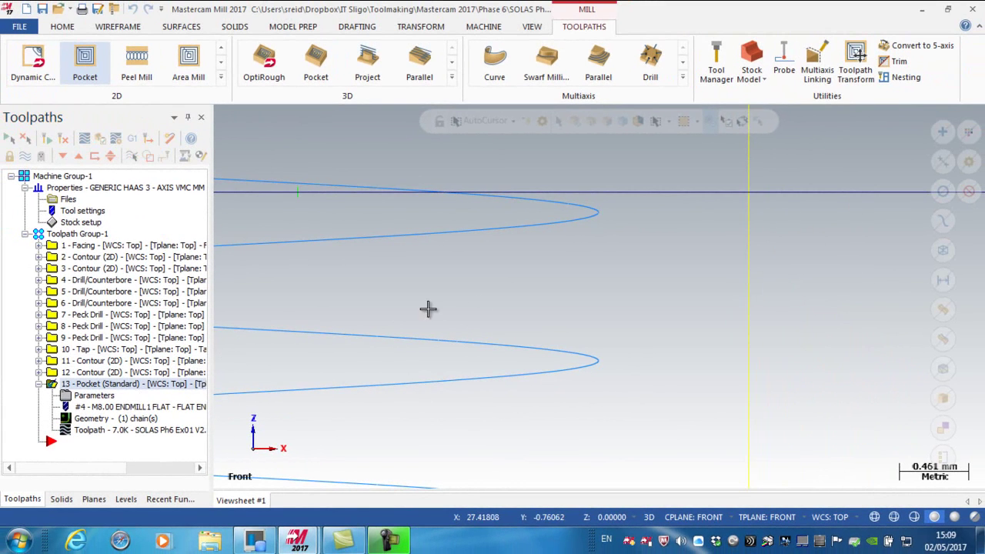
scroll(483, 304, "up", 1)
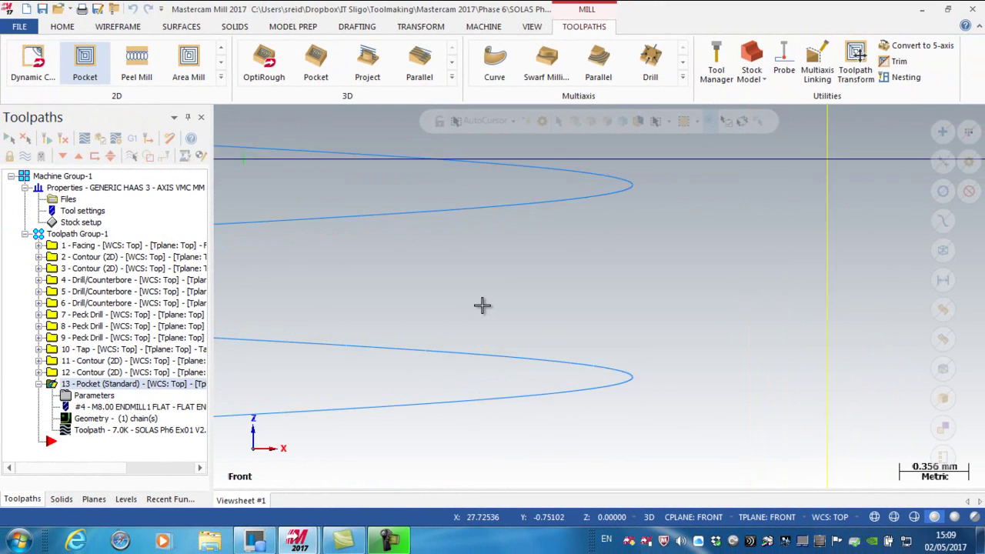
scroll(479, 310, "down", 2)
scroll(480, 311, "down", 2)
scroll(479, 311, "down", 2)
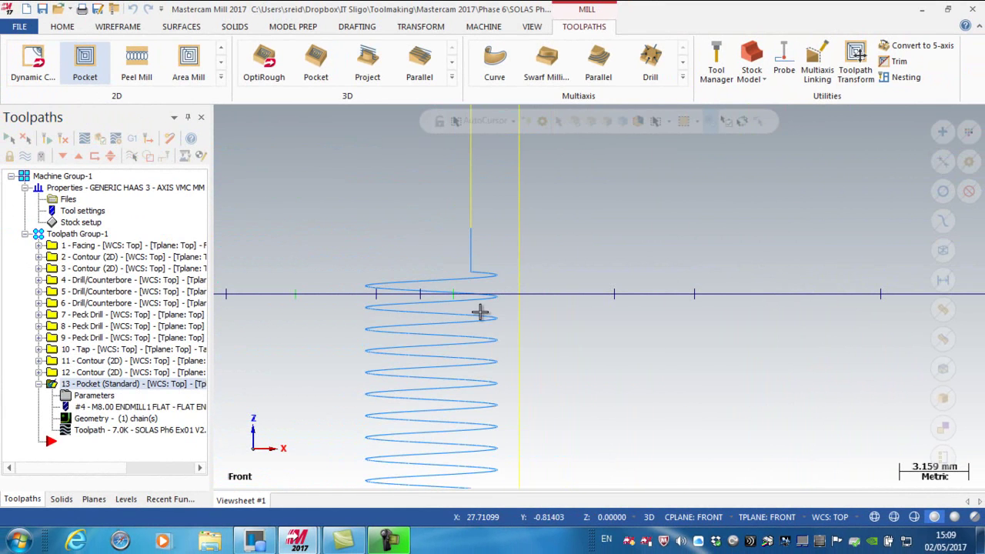
Set operation 13's helix entry plunge angle to 6.0 and regenerate the dirty toolpath
left_click(86, 395)
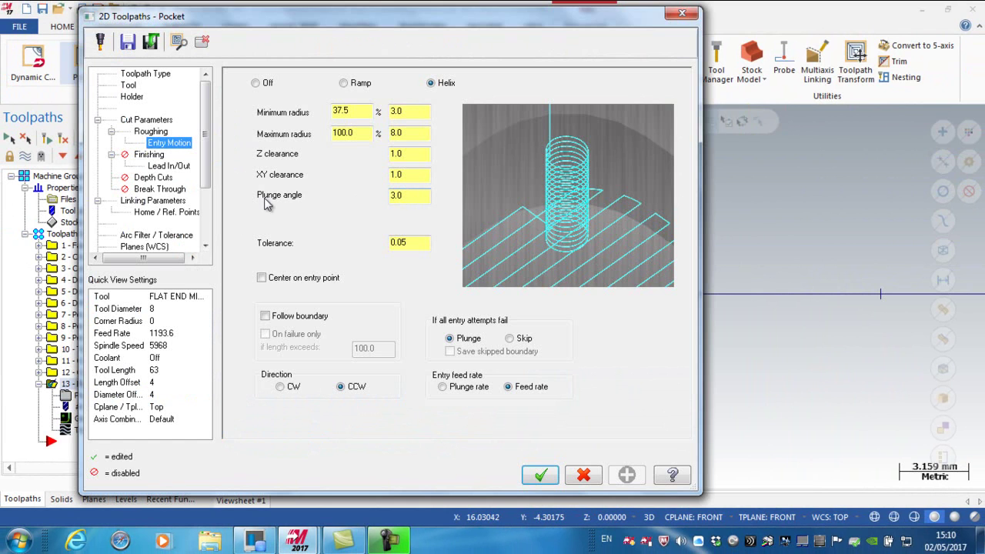
left_click(406, 196)
type("6")
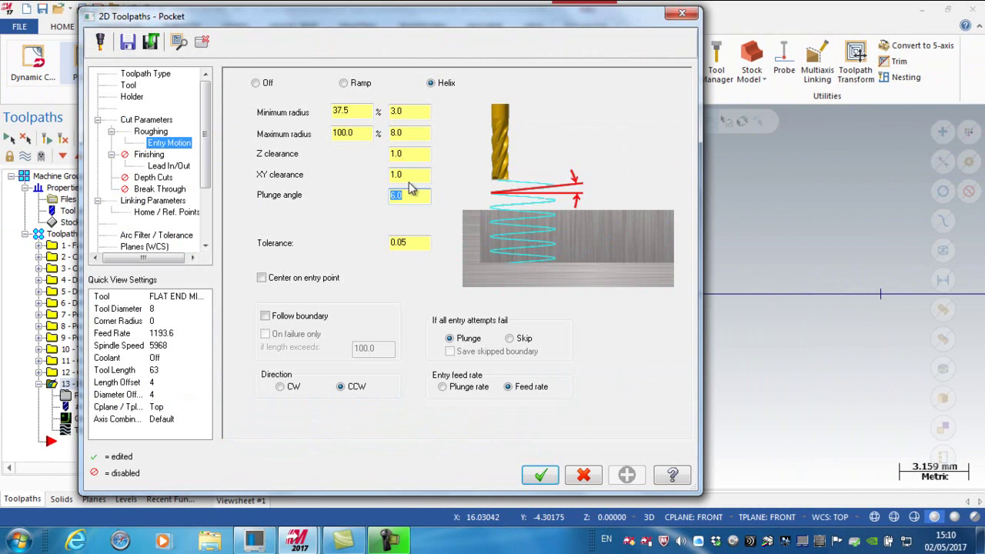
left_click(541, 477)
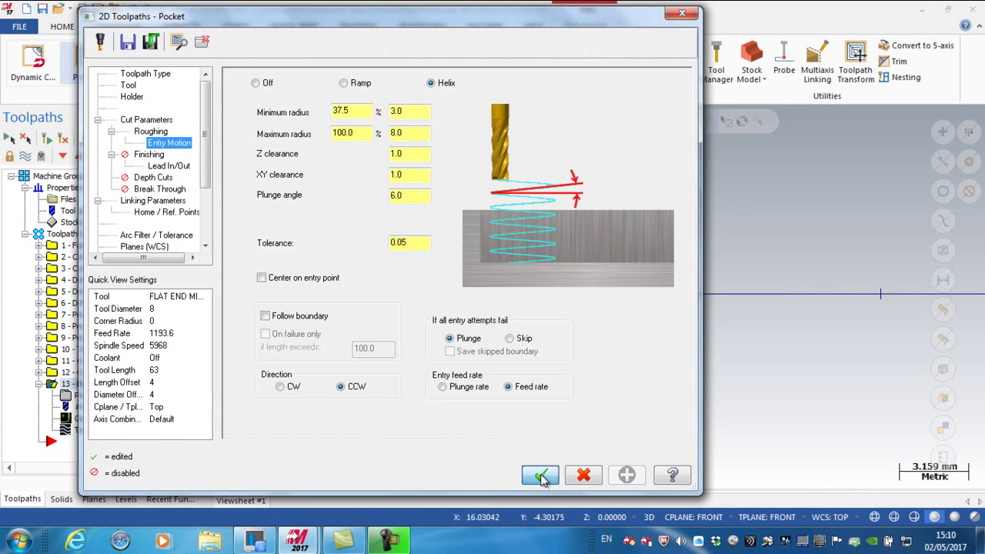
left_click(63, 138)
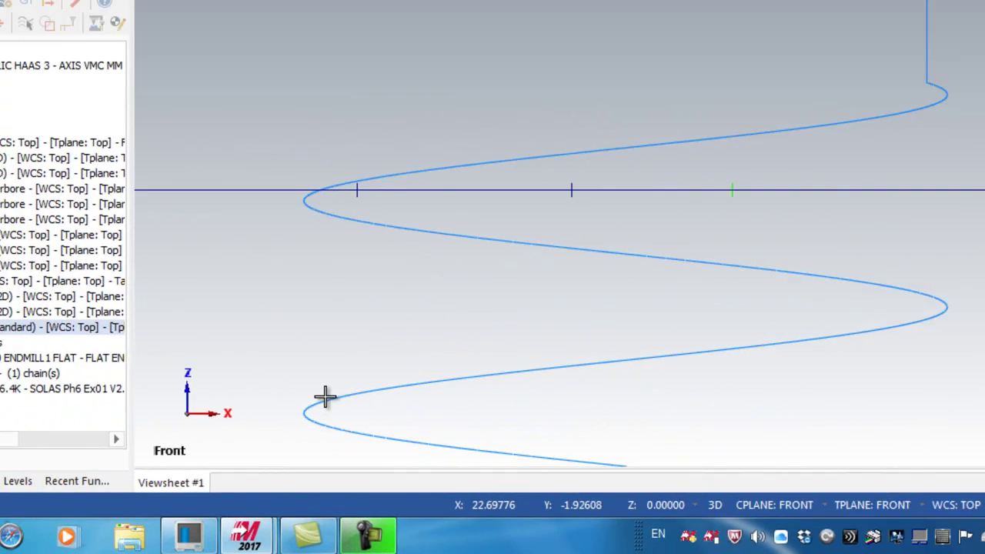
scroll(413, 381, "down", 1)
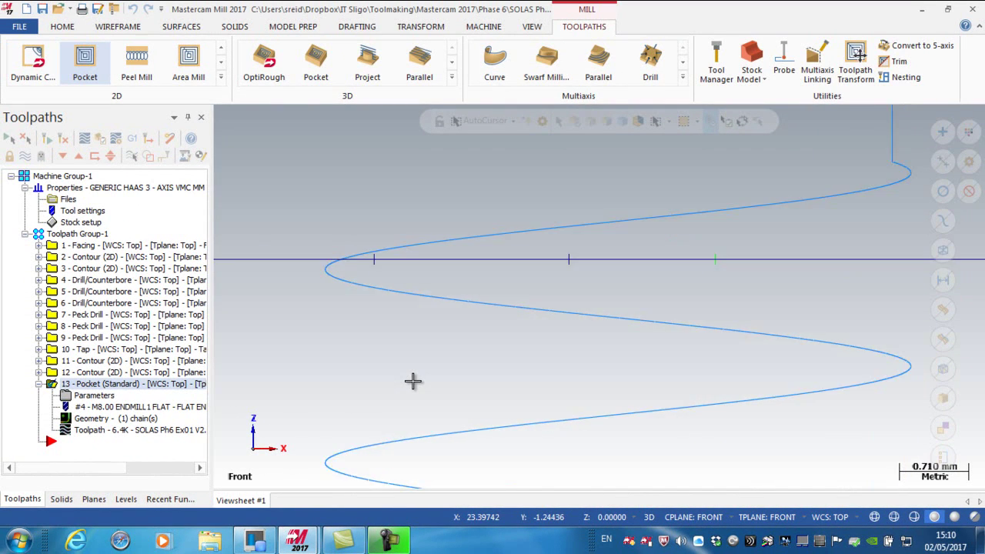
scroll(412, 381, "down", 1)
scroll(412, 381, "down", 1)
scroll(413, 383, "down", 1)
scroll(412, 381, "down", 1)
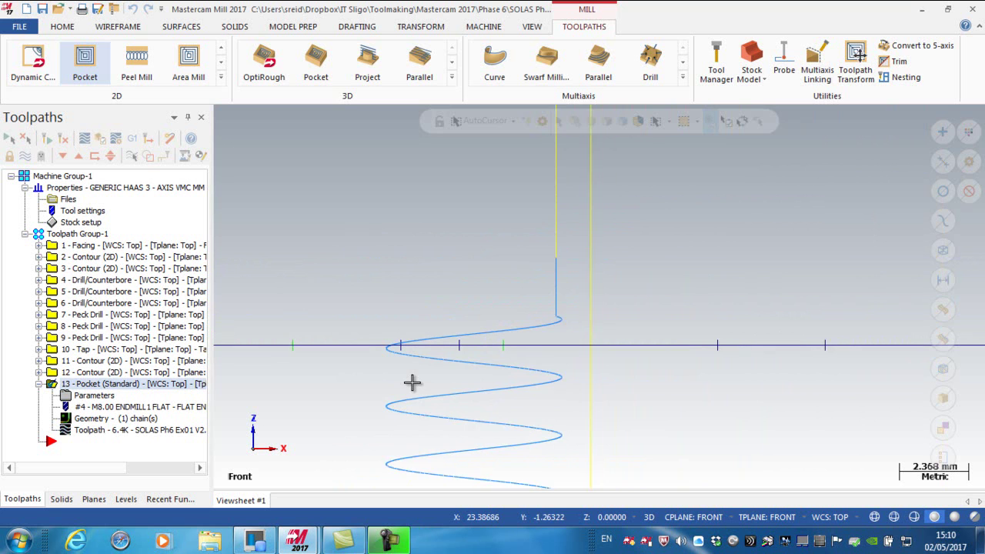
scroll(561, 322, "up", 2)
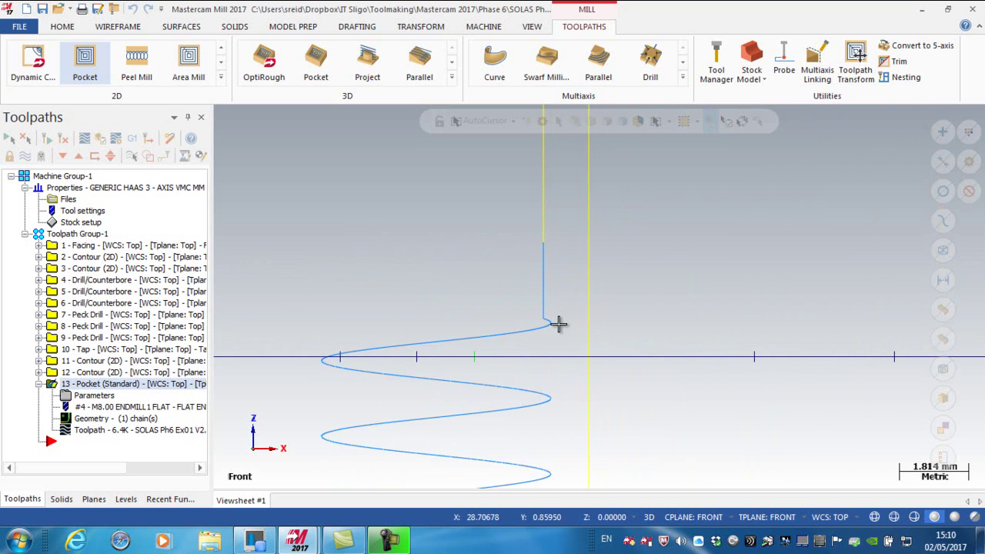
scroll(561, 321, "up", 1)
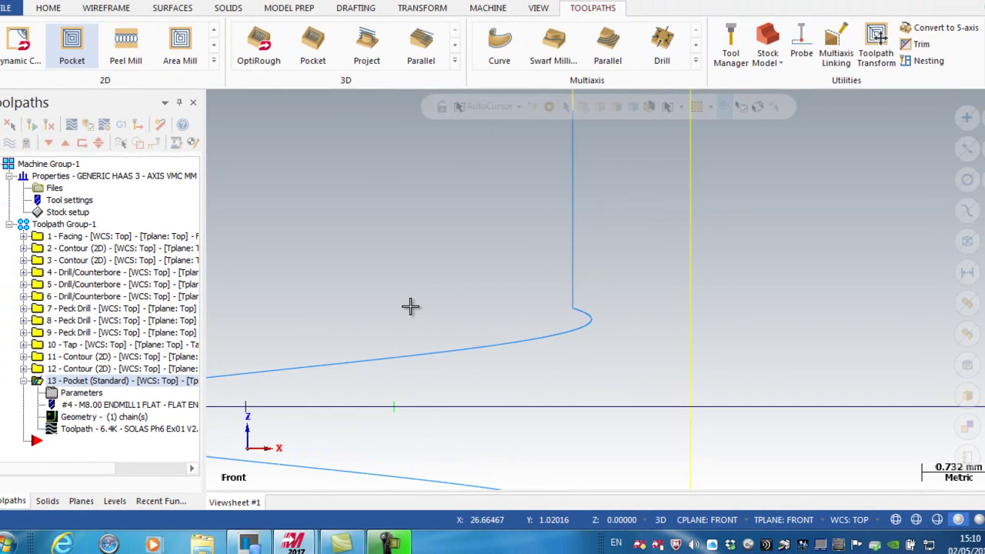
scroll(410, 308, "down", 2)
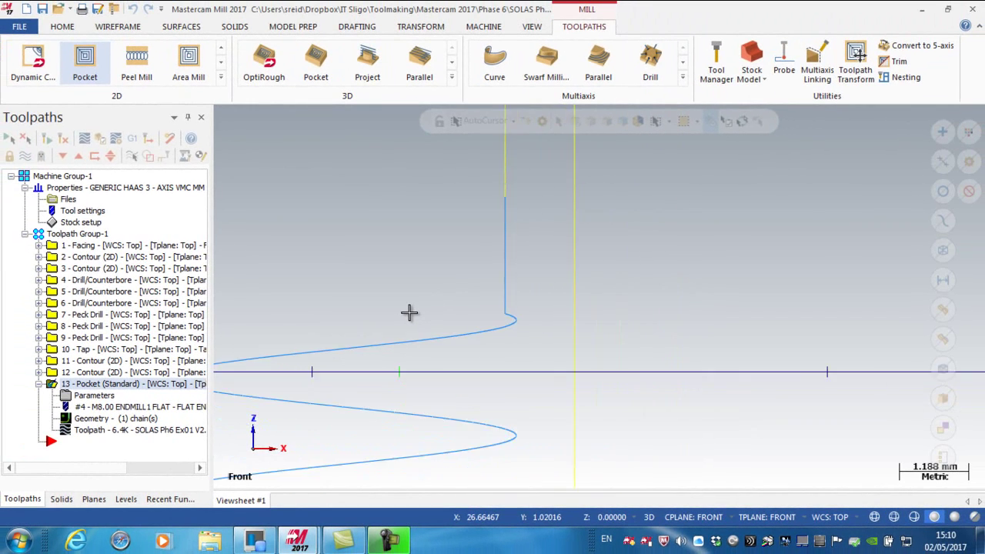
scroll(409, 311, "down", 2)
scroll(409, 311, "down", 3)
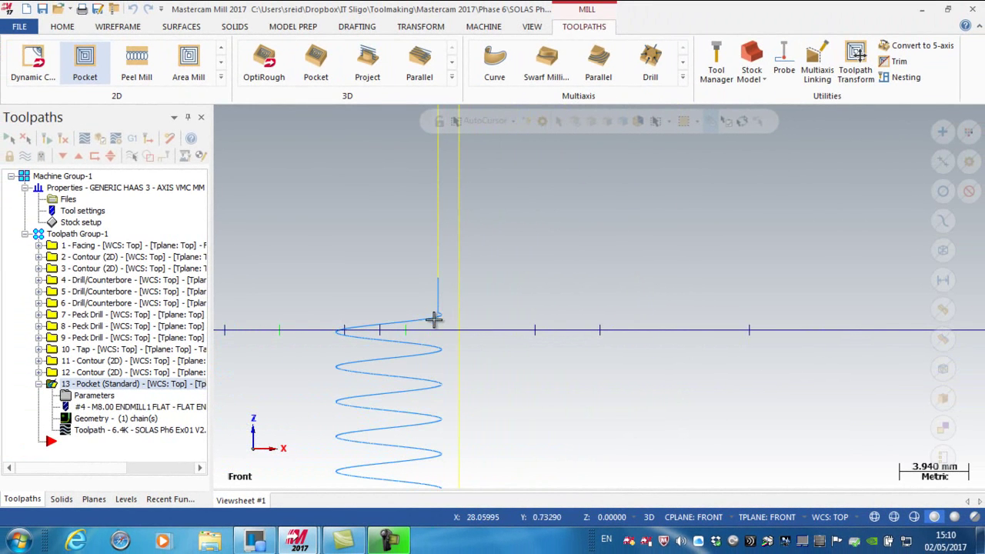
left_click(94, 397)
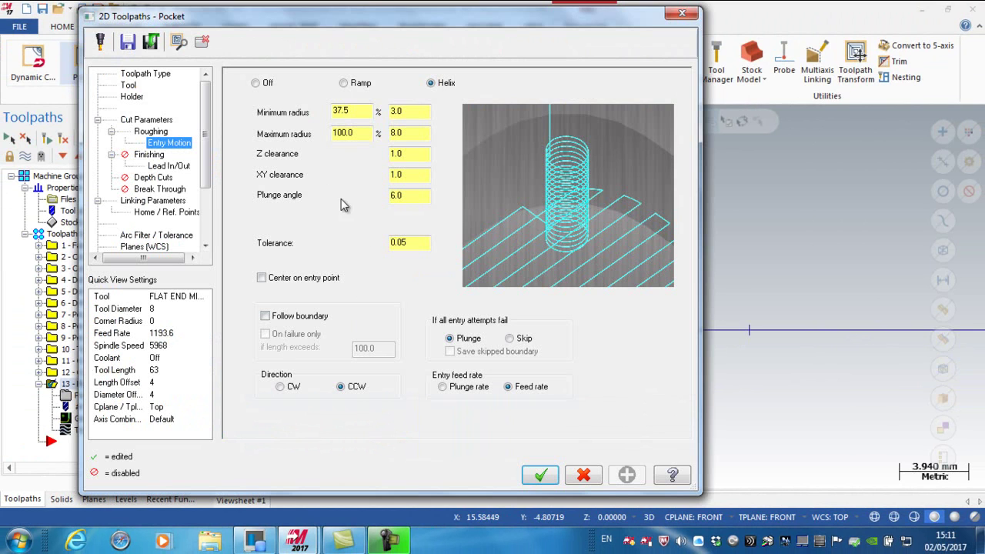
left_click(401, 153)
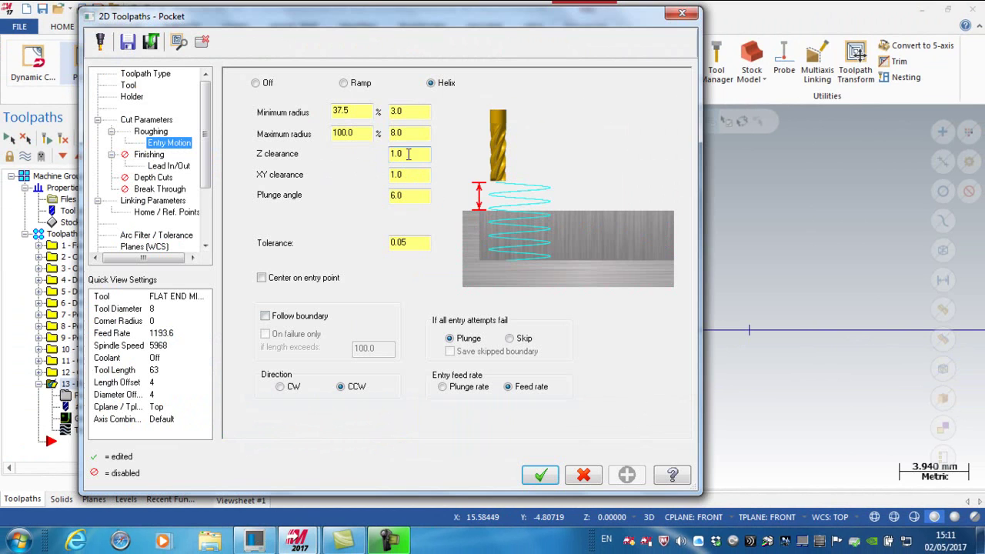
left_click_drag(409, 154, 383, 158)
left_click(166, 201)
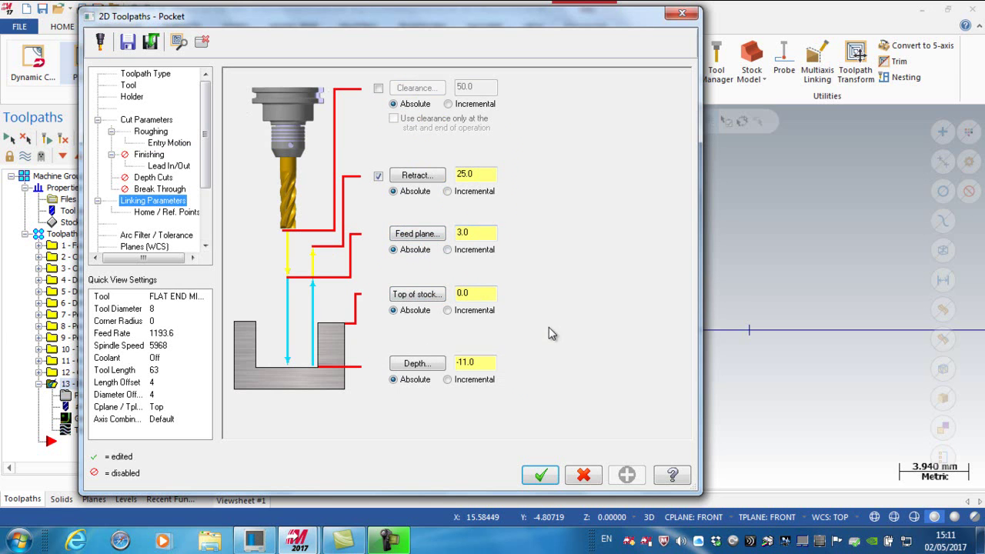
left_click(540, 475)
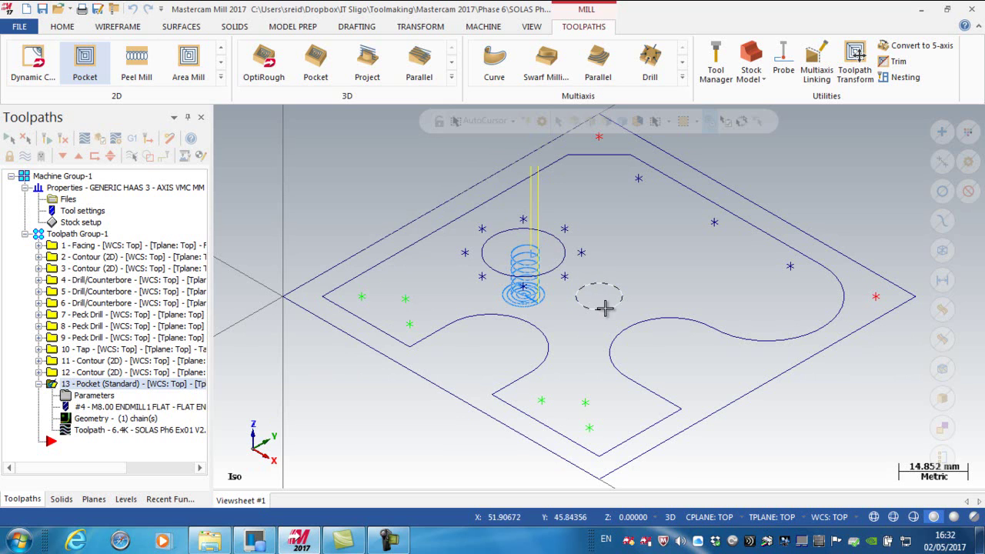
Duplicate pocket operation 13 to create a new pocket operation 14
left_click(39, 383)
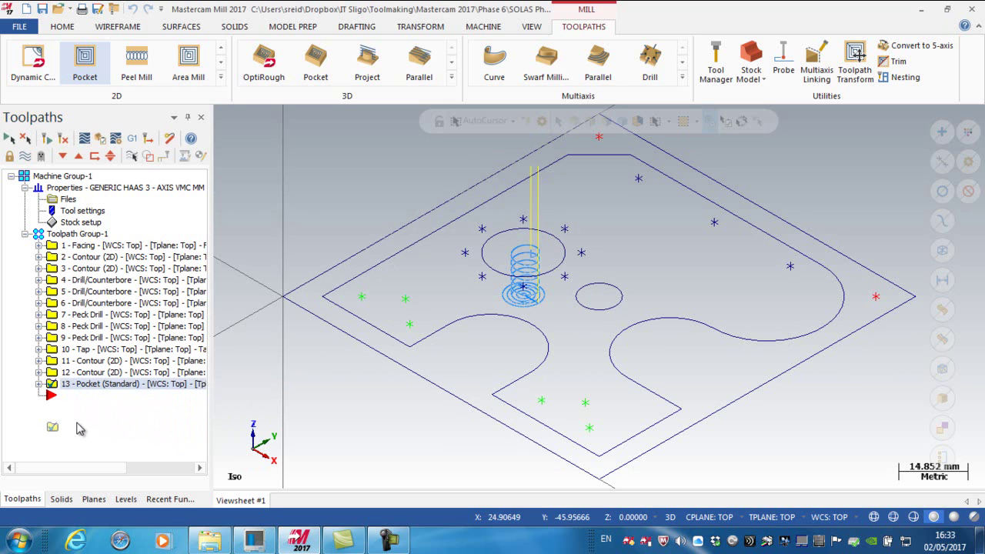
right_click_drag(79, 391, 80, 427)
left_click(115, 481)
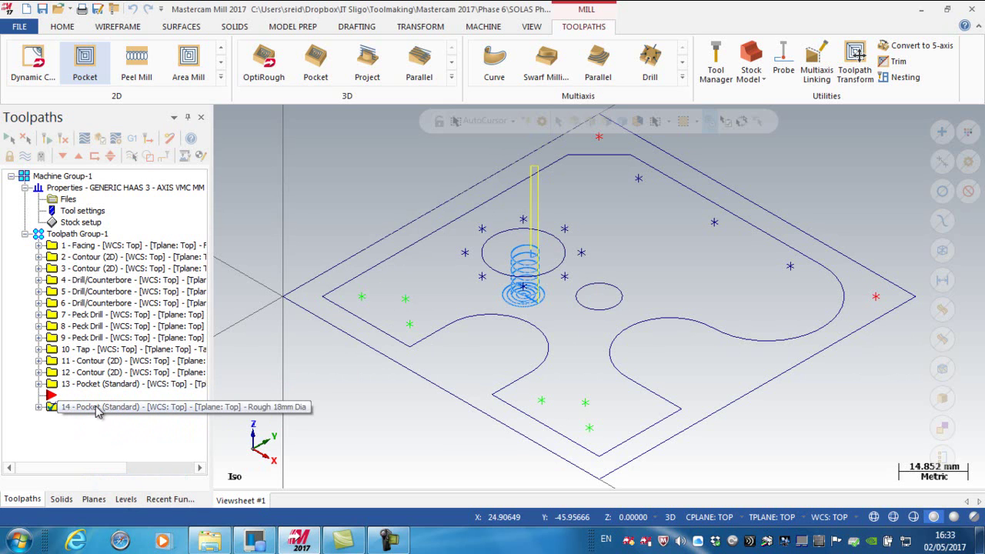
left_click(60, 407)
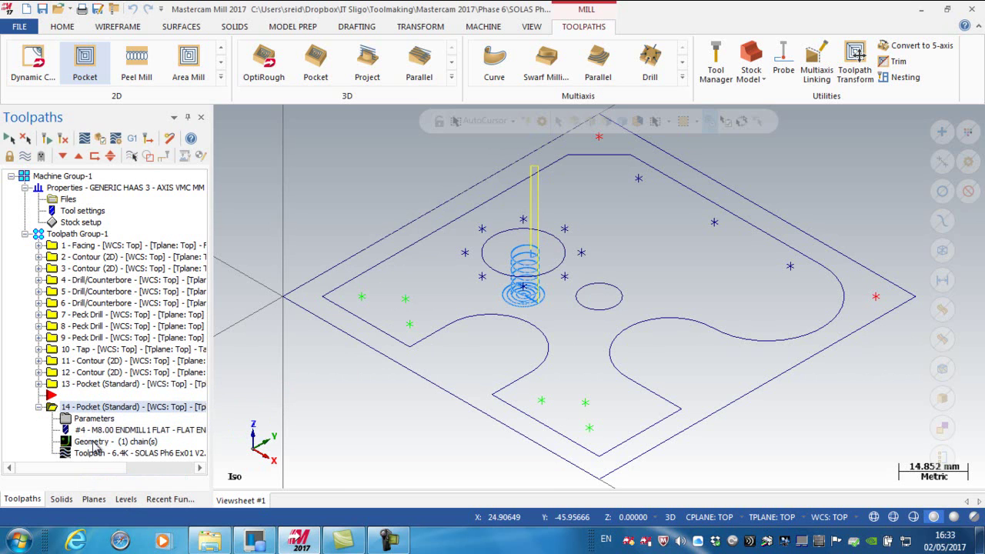
Rechain operation 14 on the C-plane, picking the small circle from Top (WCS) view
left_click(92, 445)
left_click(42, 163)
right_click(50, 170)
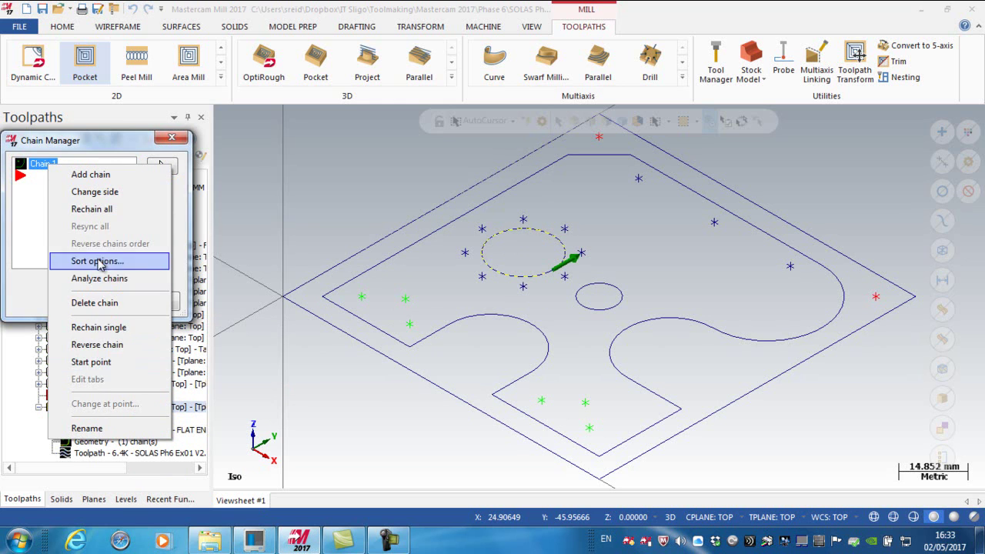
left_click(98, 215)
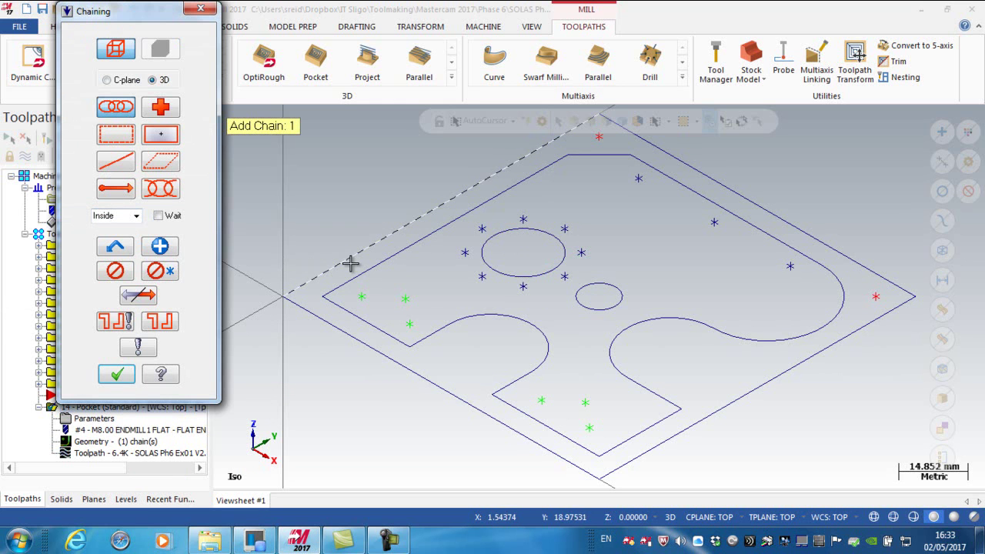
left_click(106, 80)
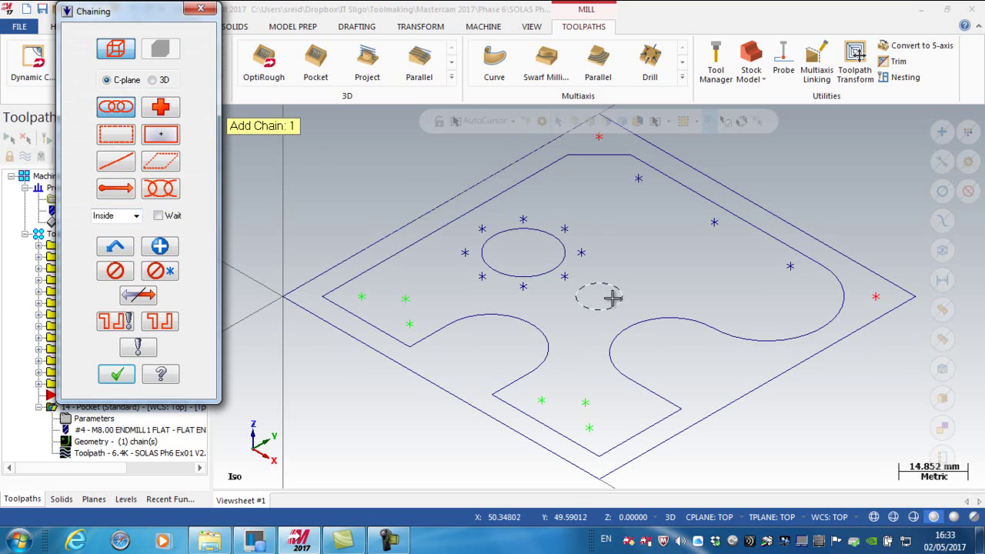
right_click(647, 251)
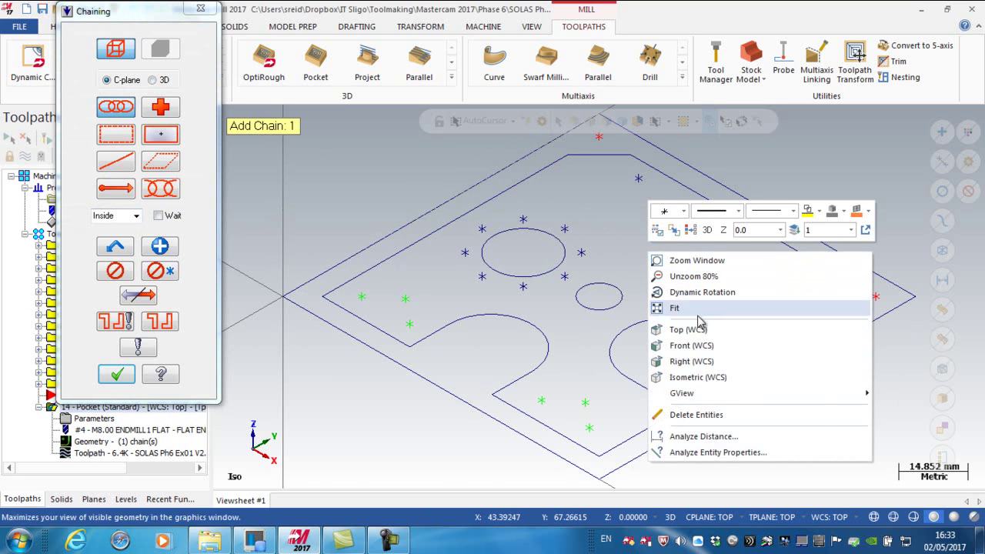
left_click(690, 331)
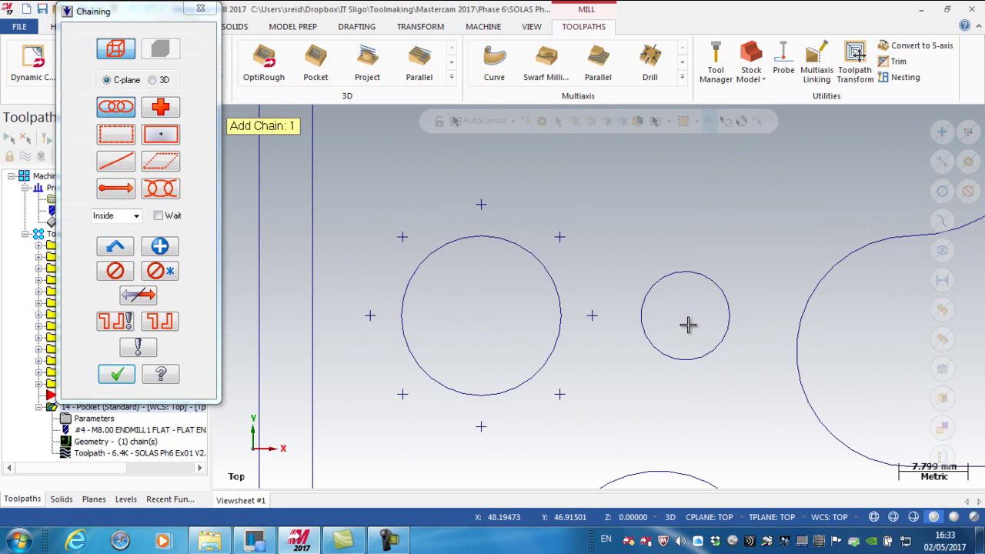
left_click(722, 302)
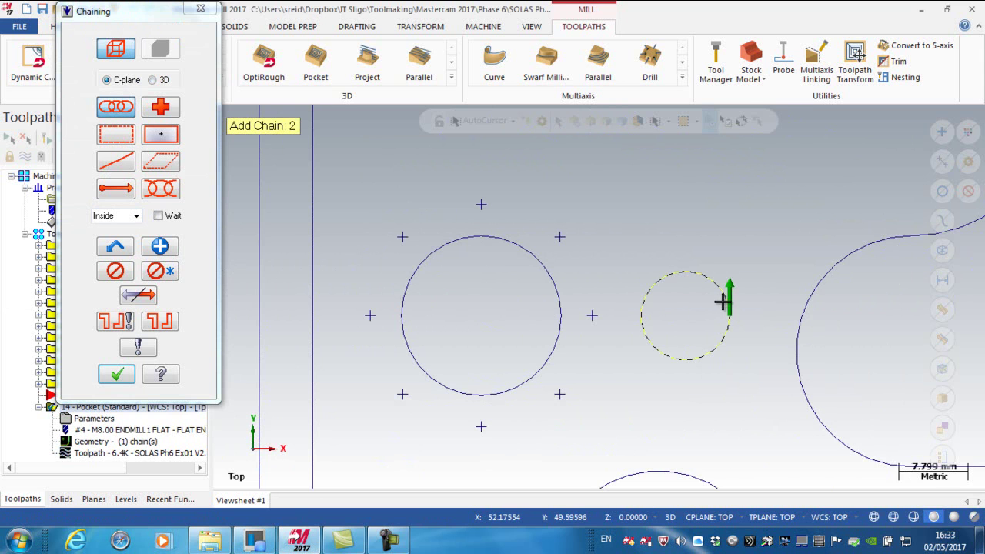
Accept the small-circle chain for operation 14, then switch to Isometric (WCS) and zoom in
left_click(117, 375)
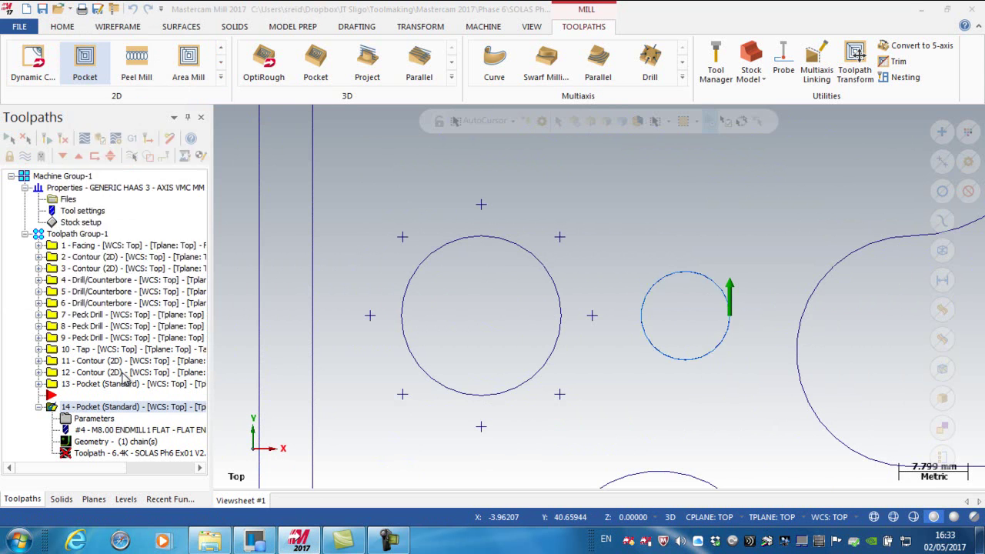
left_click(117, 302)
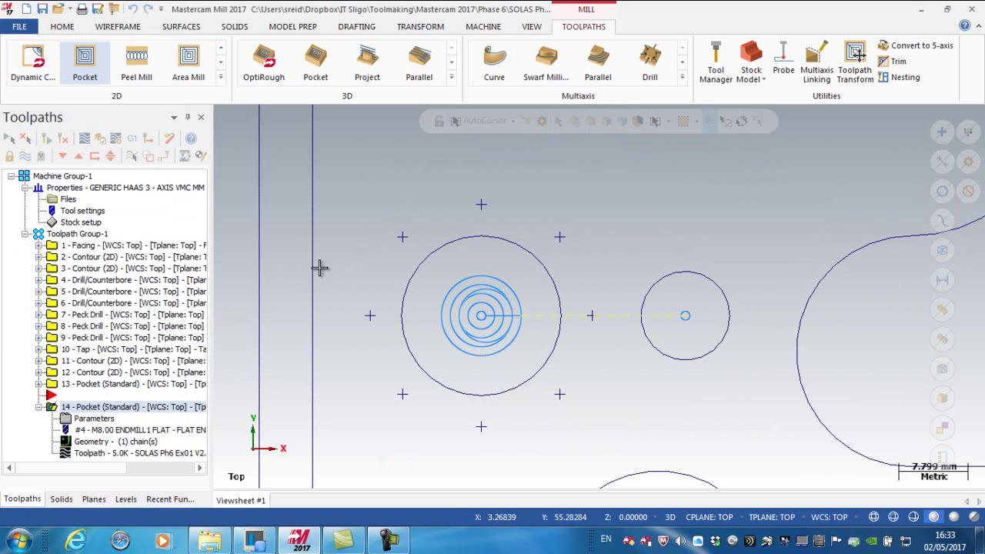
right_click(652, 386)
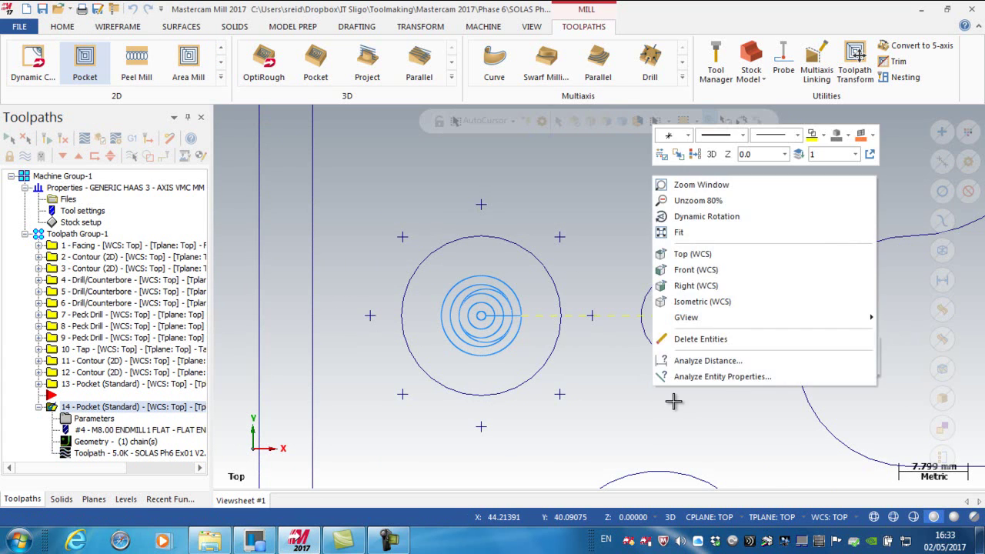
left_click(692, 302)
scroll(608, 329, "up", 1)
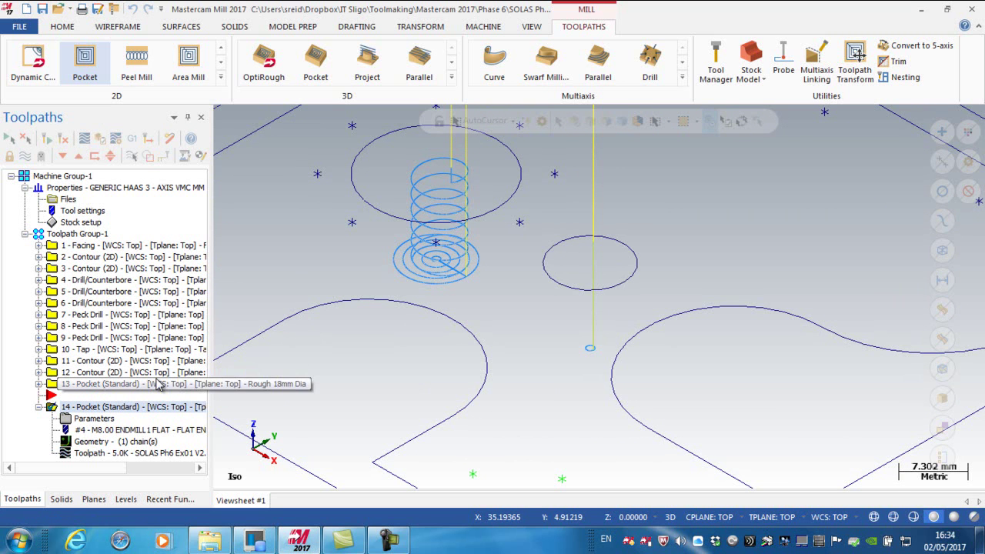
Keep operation 14's helix entry and change its tool comment to 'Rough 10mm Dia'
left_click(94, 419)
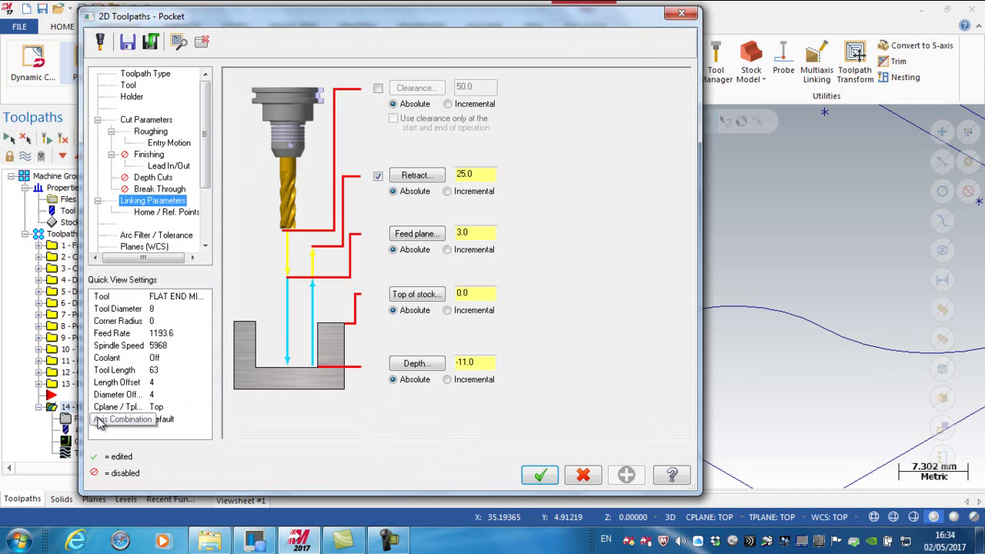
left_click(159, 145)
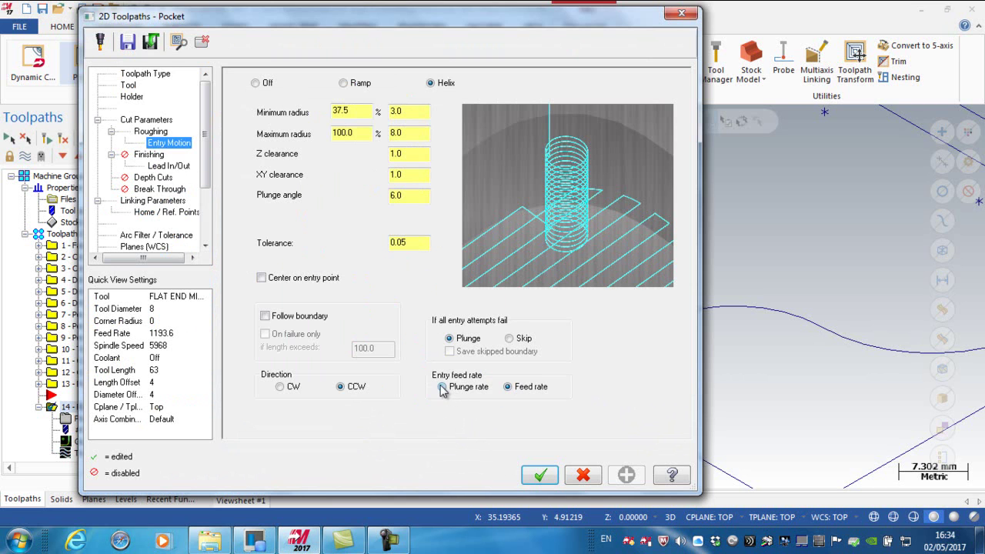
left_click(129, 85)
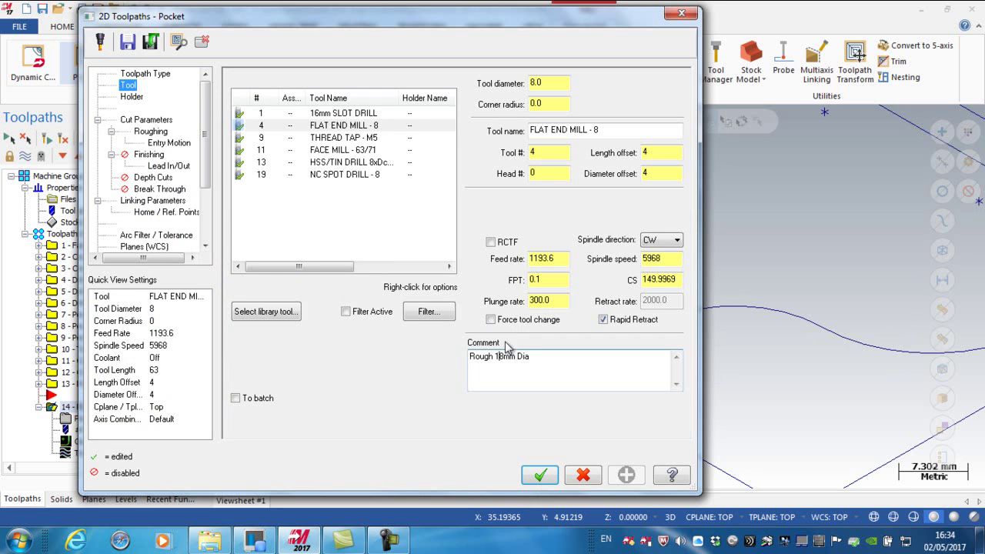
type("0")
key("Delete")
left_click(541, 475)
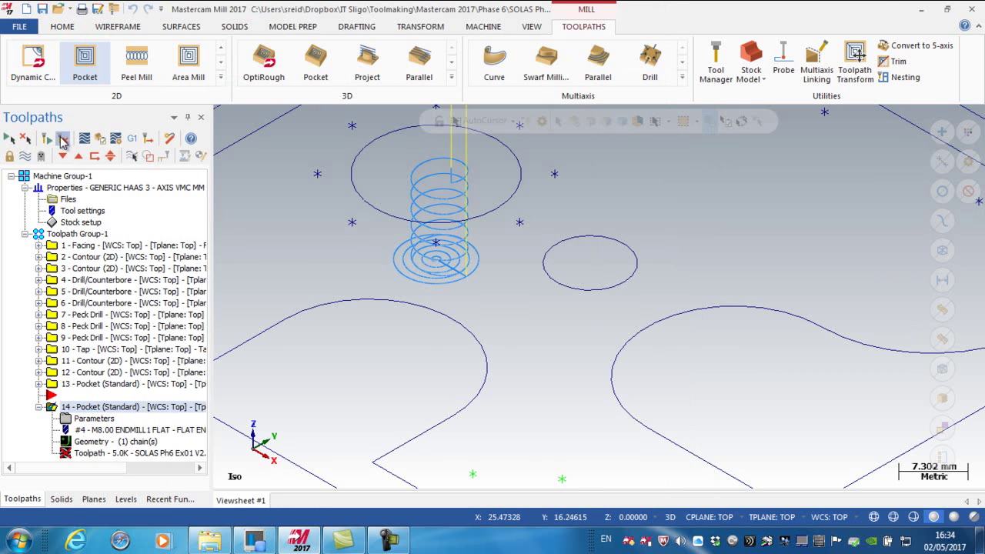
Regenerate the toolpaths and select pocket operations 13 and 14
left_click(63, 138)
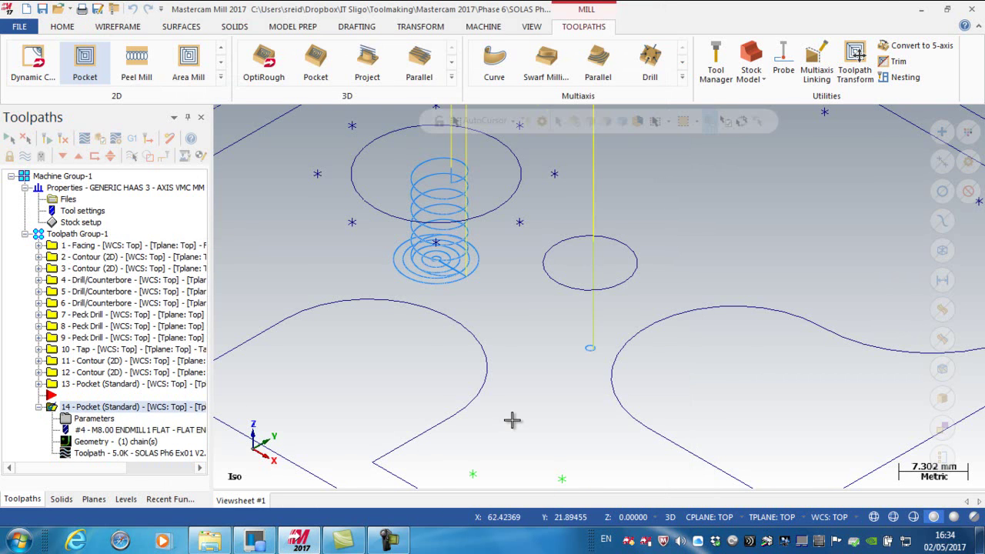
scroll(512, 419, "down", 1)
scroll(511, 419, "down", 1)
scroll(511, 420, "down", 2)
scroll(511, 420, "down", 1)
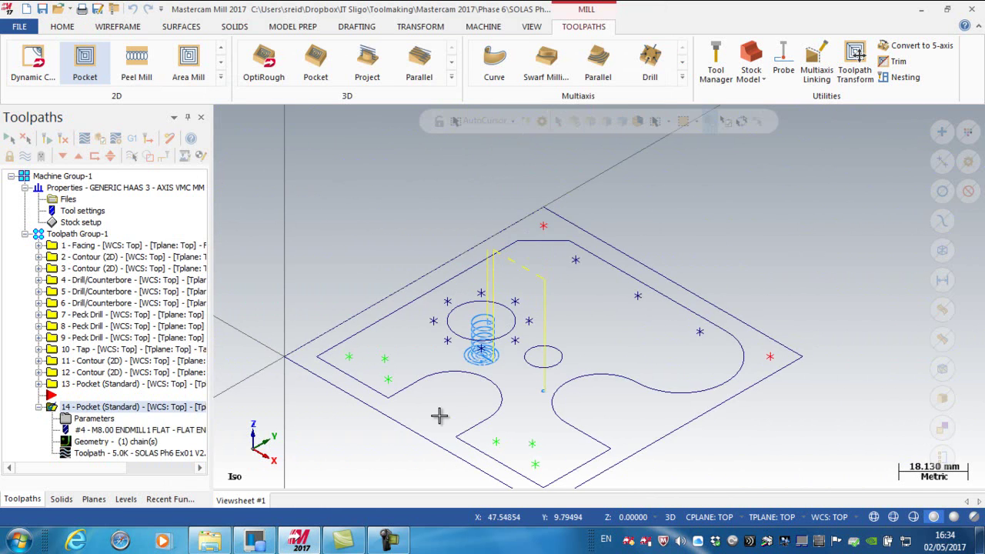
scroll(439, 416, "down", 1)
left_click(88, 384)
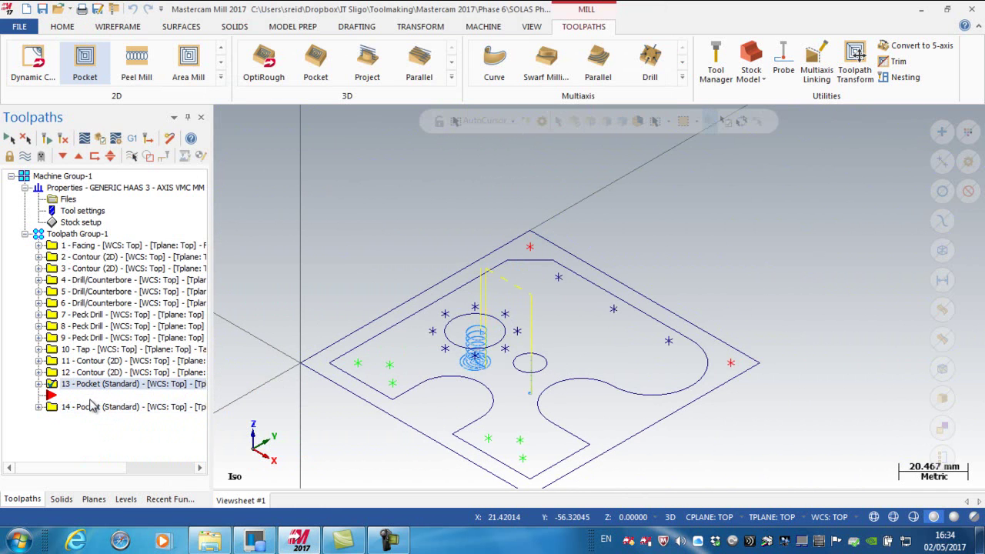
left_click(91, 407)
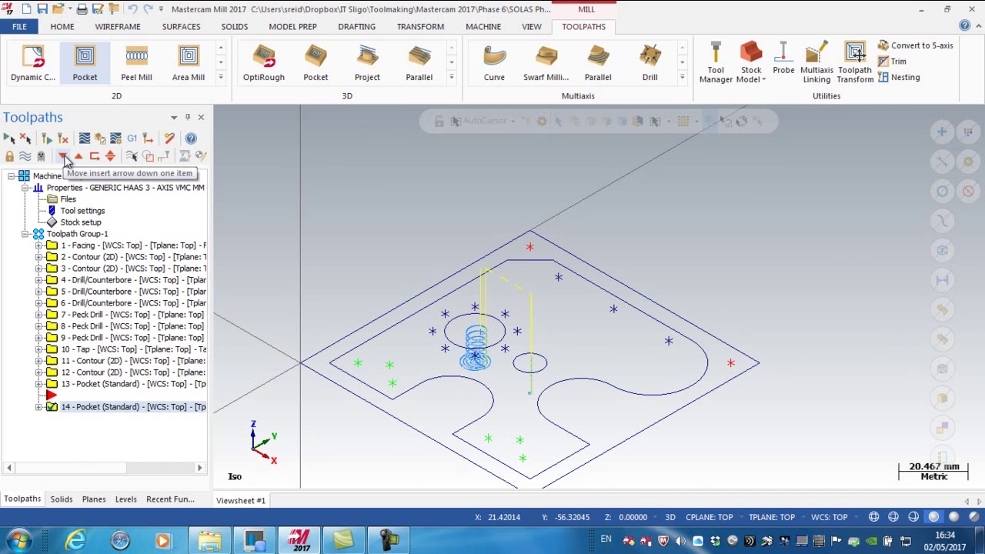
Move contour operations 11 and 12 to run after the pocket operations
left_click(65, 157)
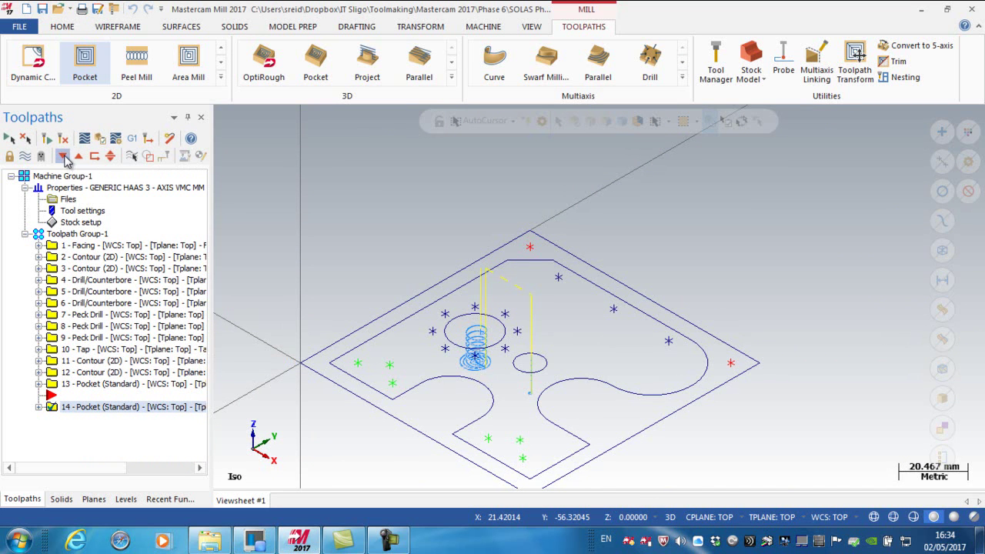
left_click(79, 363)
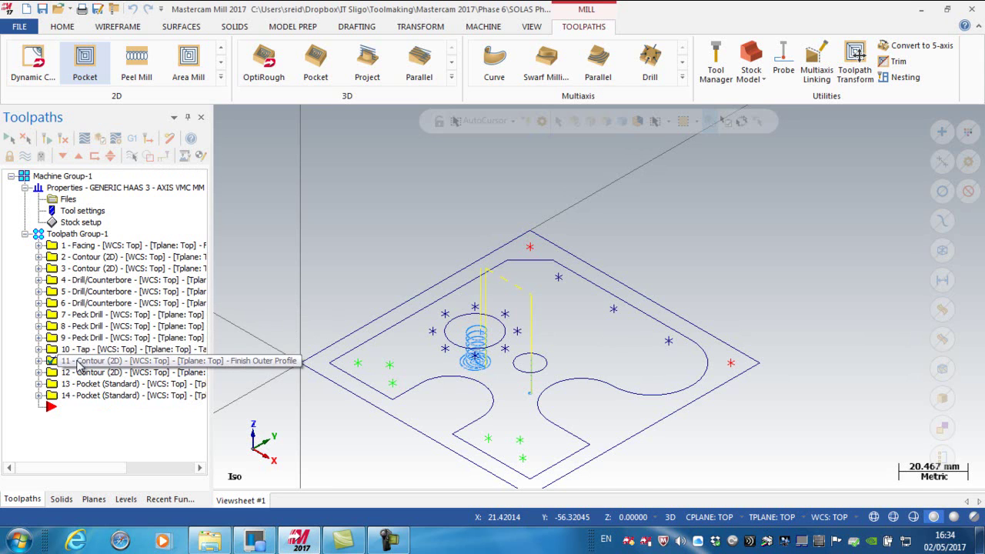
left_click(79, 375, "ctrl")
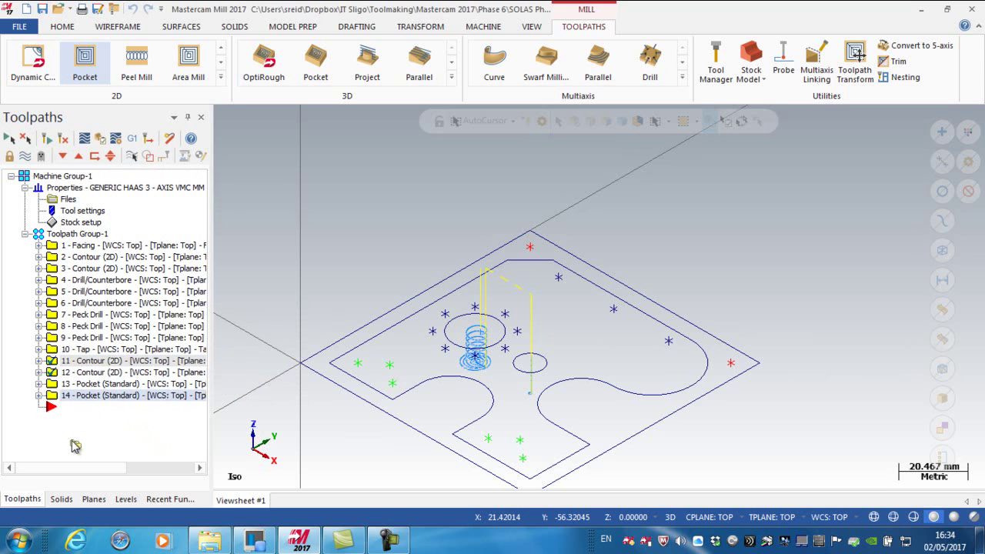
right_click_drag(75, 446, 74, 446)
left_click(108, 377)
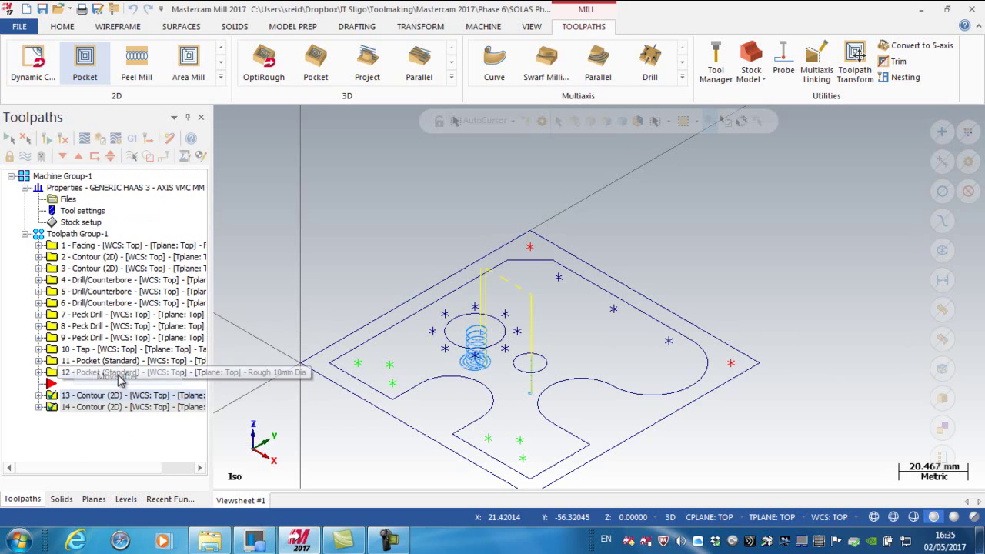